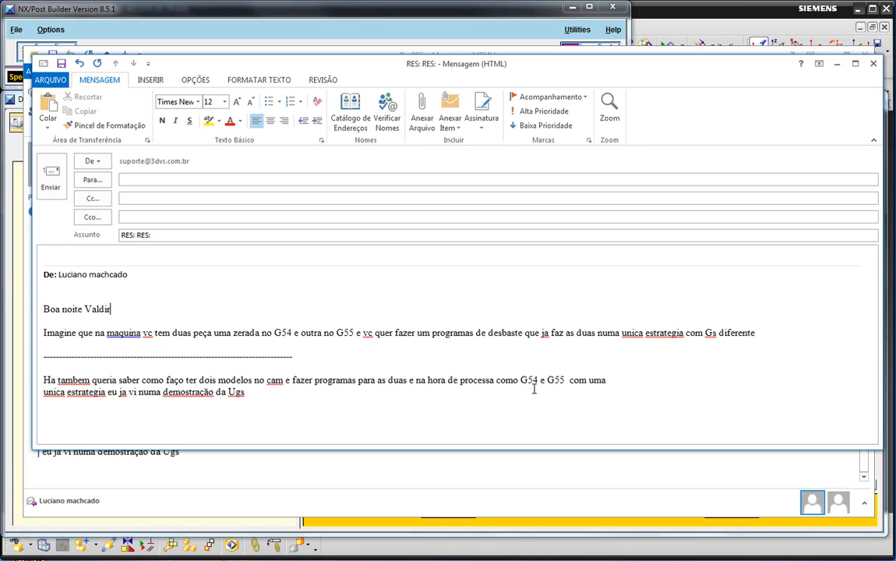
# Read the support e-mail about machining two models with G54 and G55, put both message windows away and switch to NX.
pyautogui.click(568, 385)
pyautogui.moveTo(257, 400); pyautogui.dragTo(58, 377)
pyautogui.click(159, 315)
pyautogui.click(561, 381)
pyautogui.moveTo(377, 406); pyautogui.dragTo(124, 314)
pyautogui.click(138, 309)
pyautogui.click(837, 63)
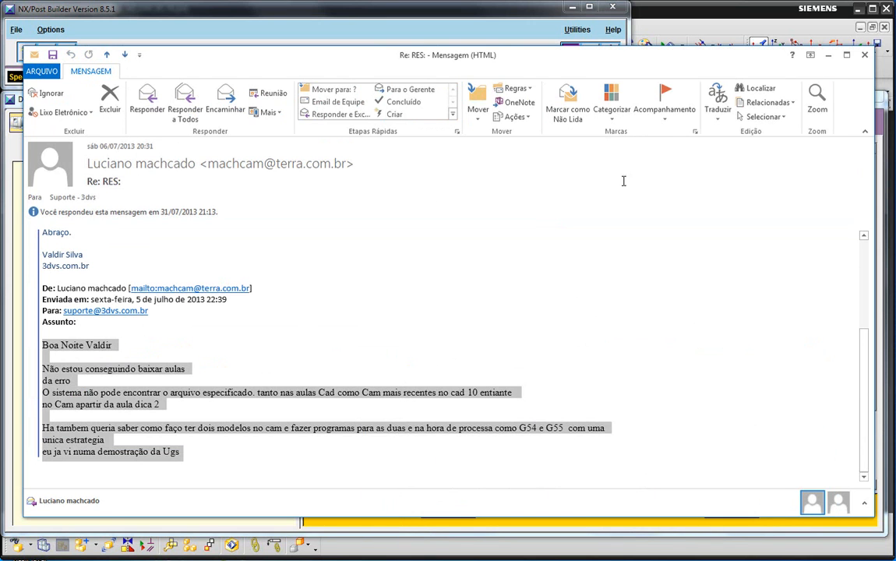
pyautogui.click(864, 54)
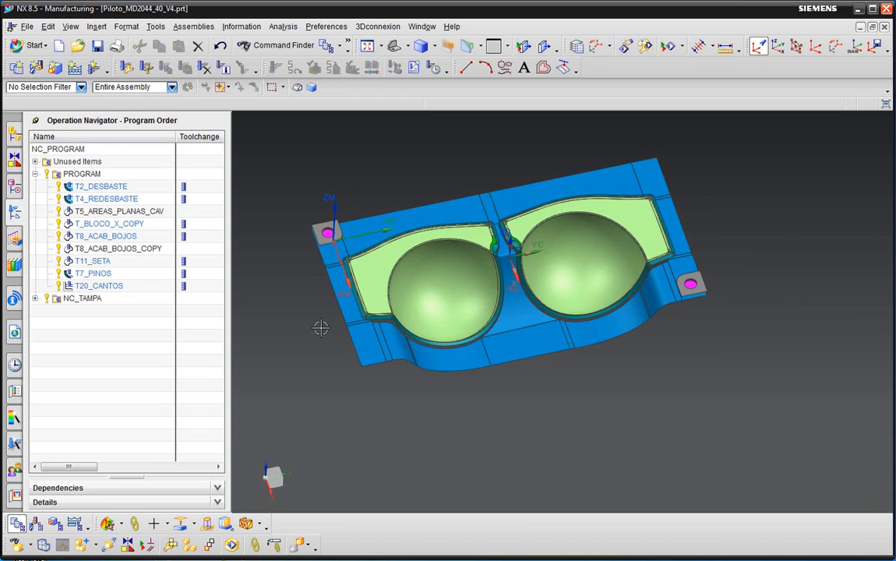
# Make layers 10 (TAMPA), 11 (TAMPA_Bordas) and 12 (TAMPA_Bloco) visible in the layer settings.
pyautogui.hotkey('ctrl', 'l')
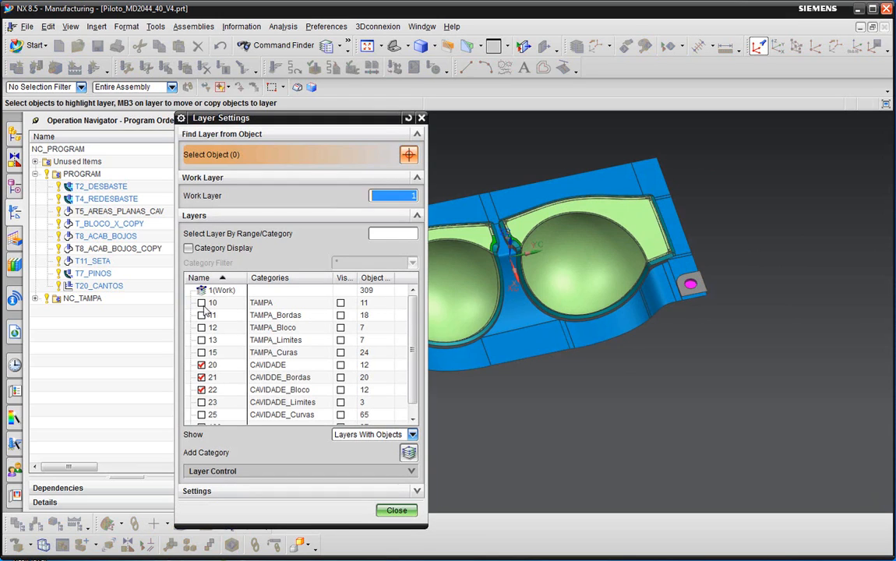
pyautogui.click(201, 303)
pyautogui.click(201, 315)
pyautogui.click(201, 327)
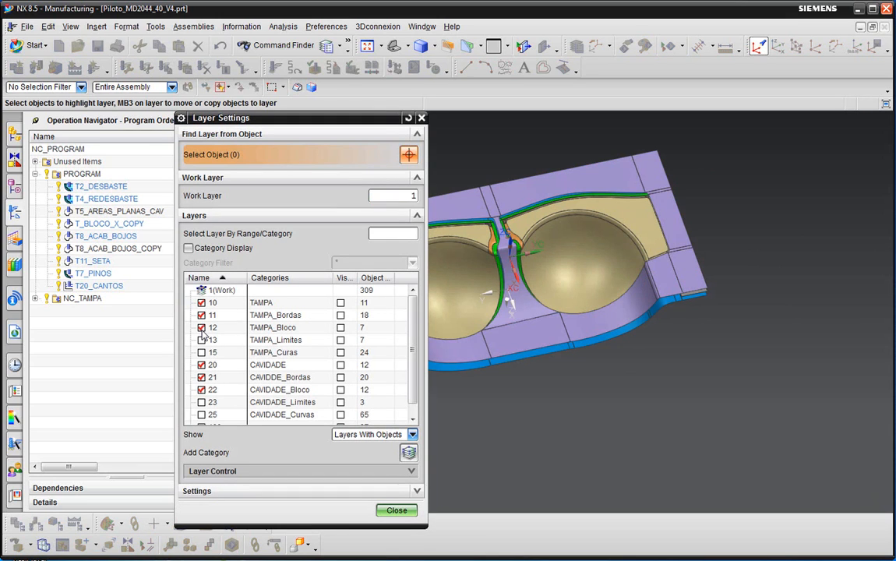
pyautogui.click(387, 510)
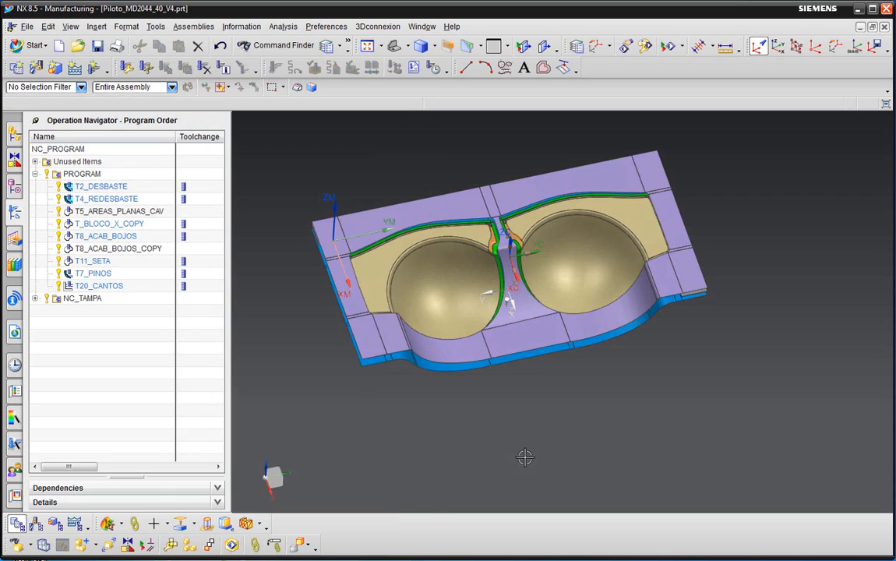
# Examine the cavity and lid models from above and below, along with the PROGRAM and NC_TAMPA groups.
pyautogui.moveTo(524, 456); pyautogui.dragTo(384, 293, button='middle')
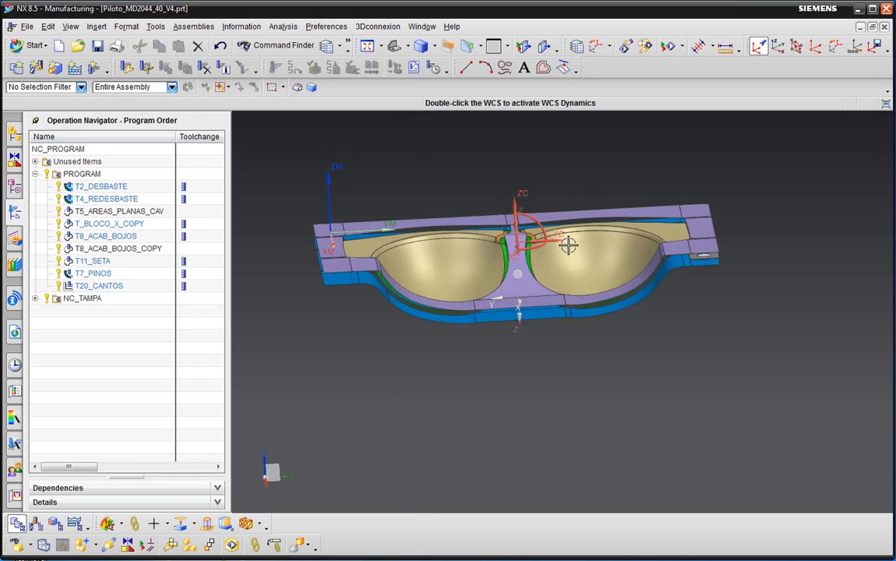
pyautogui.moveTo(568, 244); pyautogui.dragTo(443, 281, button='middle')
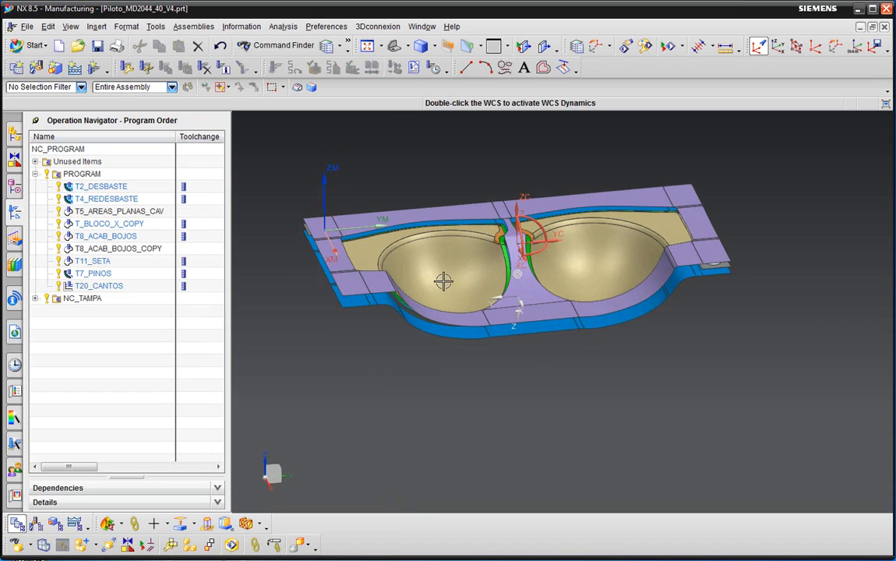
pyautogui.click(87, 173)
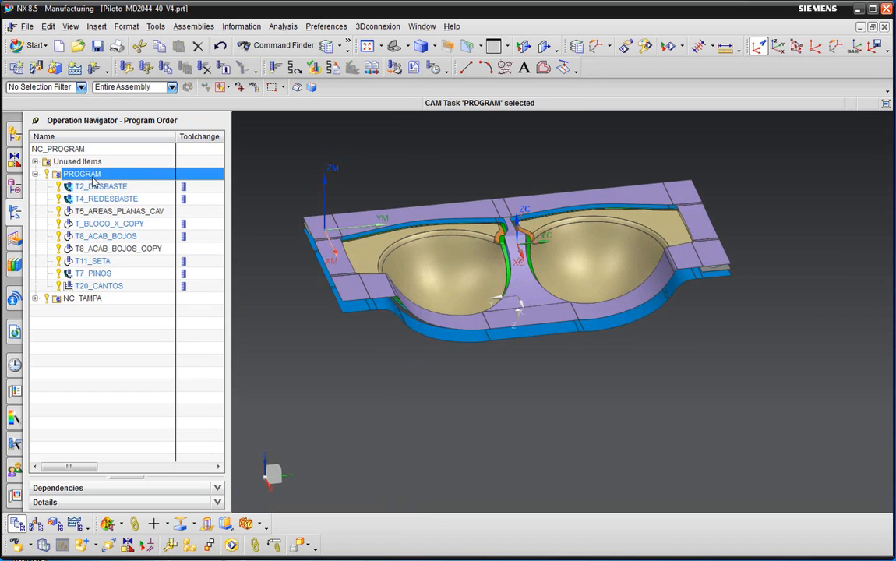
pyautogui.click(109, 301)
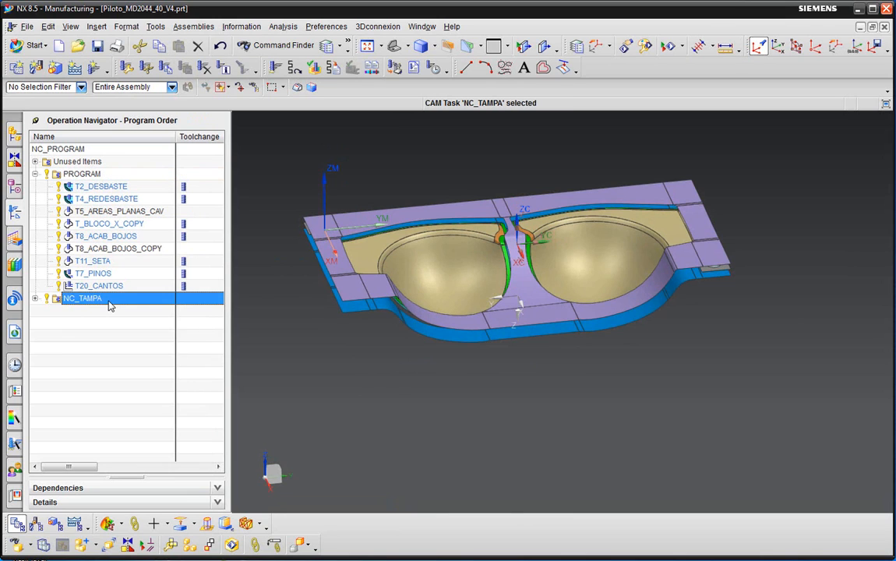
pyautogui.moveTo(547, 363); pyautogui.dragTo(486, 346, button='middle')
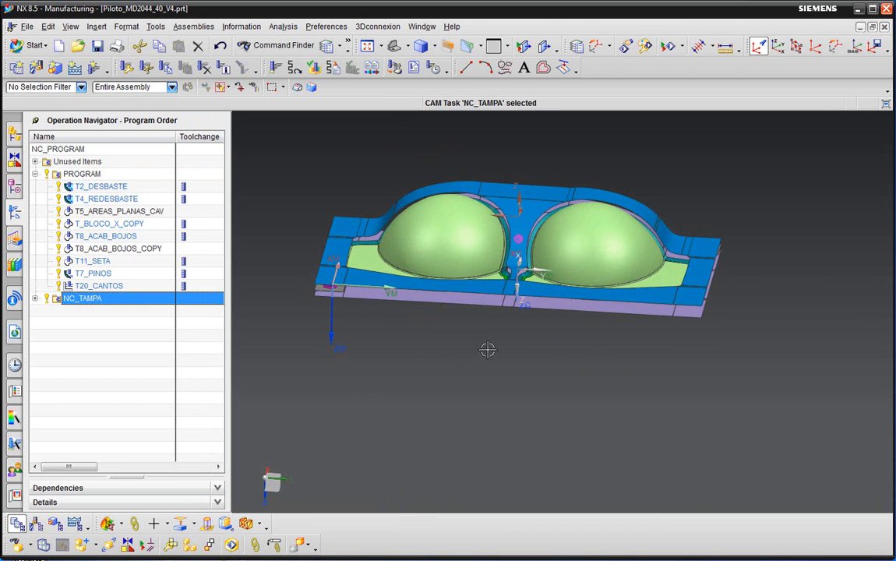
pyautogui.moveTo(476, 389); pyautogui.dragTo(486, 299, button='middle')
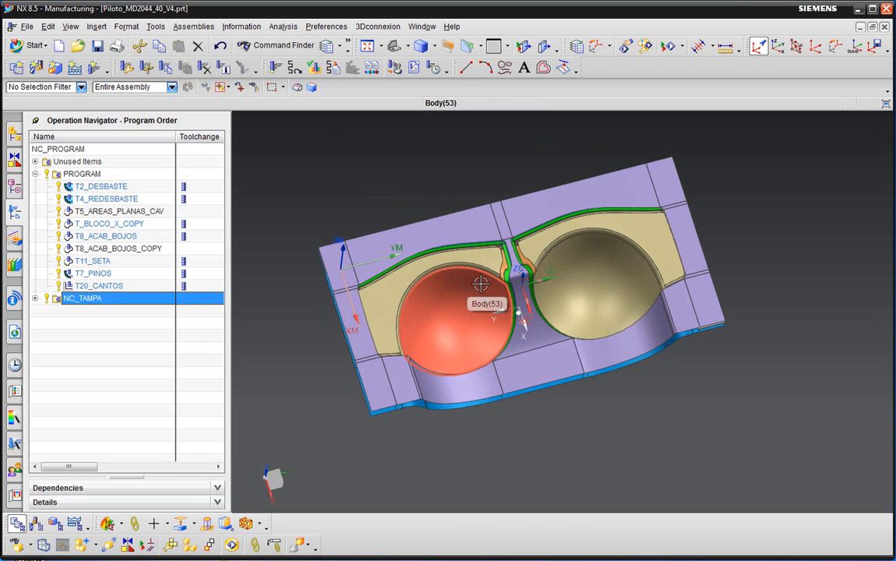
pyautogui.moveTo(481, 284); pyautogui.dragTo(481, 248, button='middle')
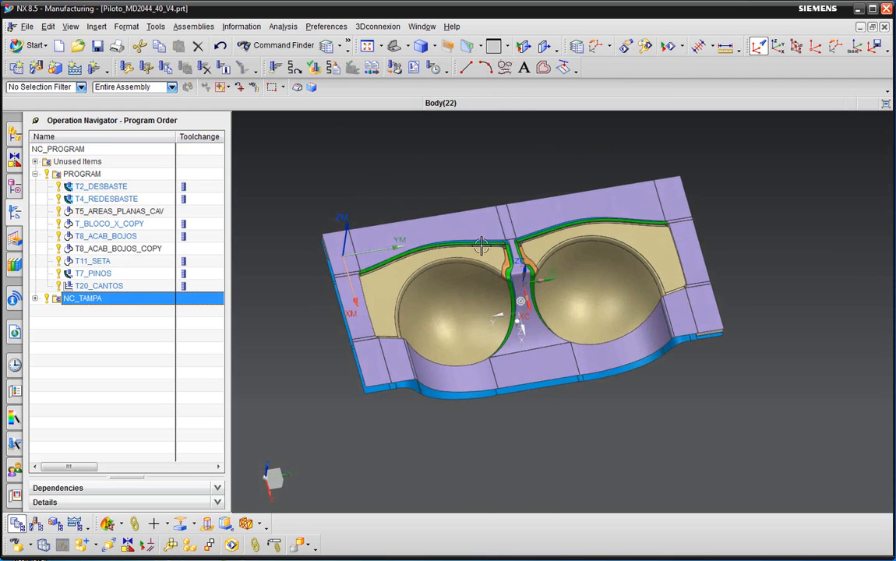
pyautogui.moveTo(448, 206); pyautogui.dragTo(448, 204, button='middle')
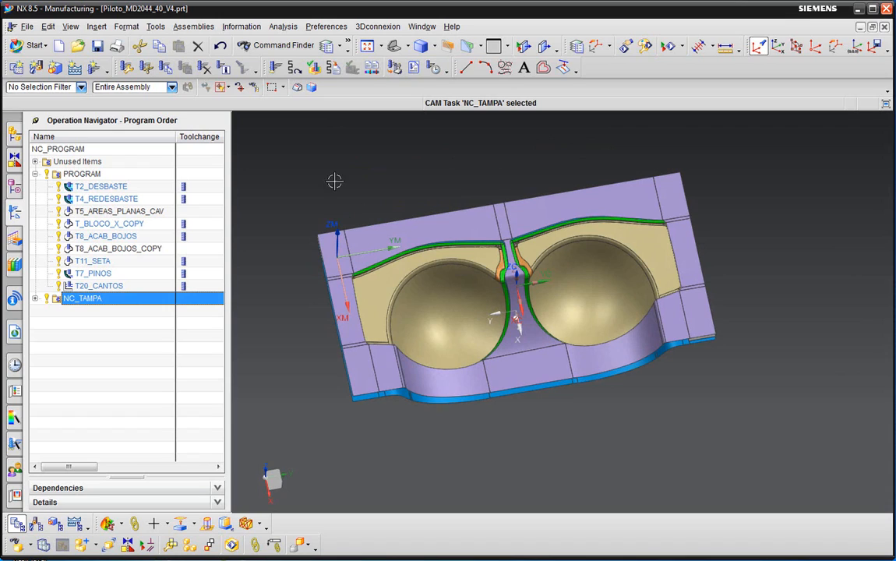
# Show the geometry view of the operations and compare the orientations of MCS_CAVIDADE and MCS_TAMPA on the model.
pyautogui.click(54, 524)
pyautogui.click(78, 175)
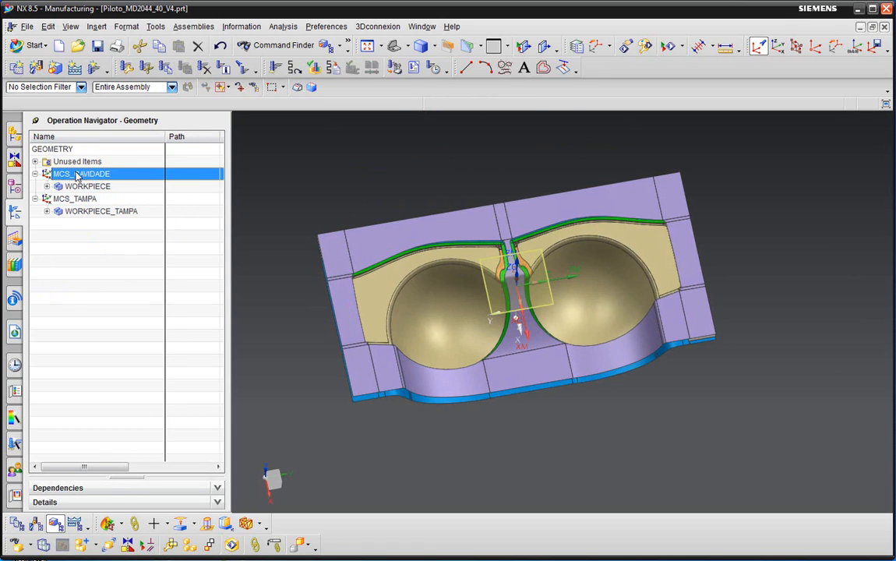
pyautogui.moveTo(360, 197); pyautogui.dragTo(530, 260, button='middle')
pyautogui.click(75, 199)
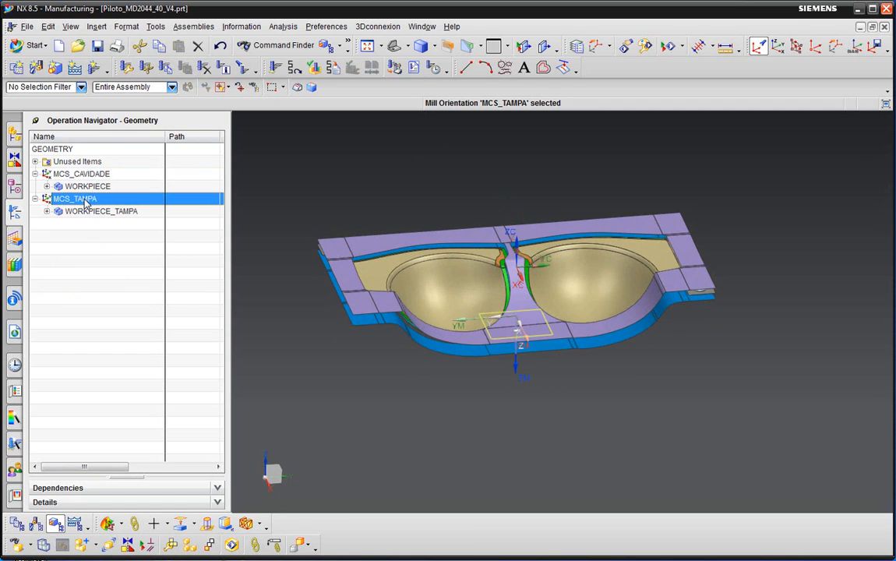
pyautogui.moveTo(466, 315); pyautogui.dragTo(468, 286, button='middle')
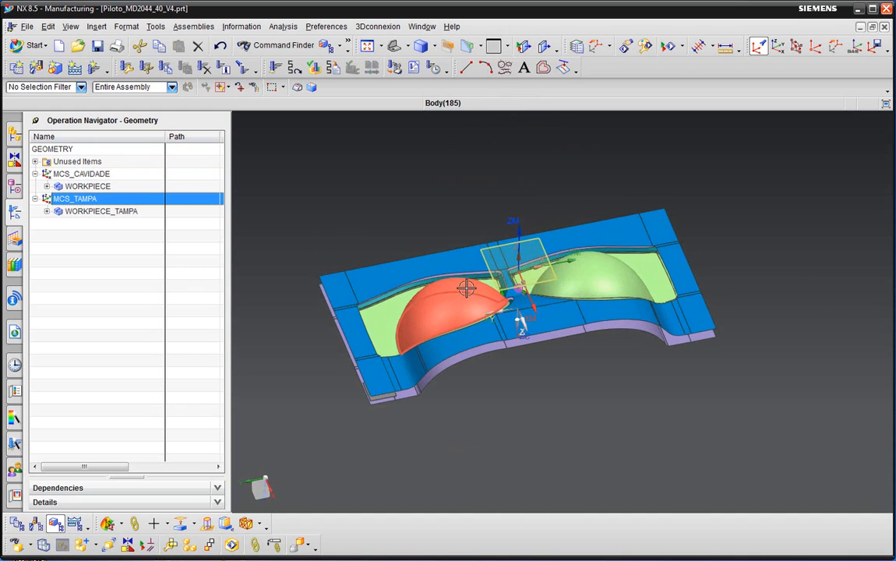
# Check the fixture offset in the machine coordinate system details of MCS_TAMPA.
pyautogui.doubleClick(77, 200)
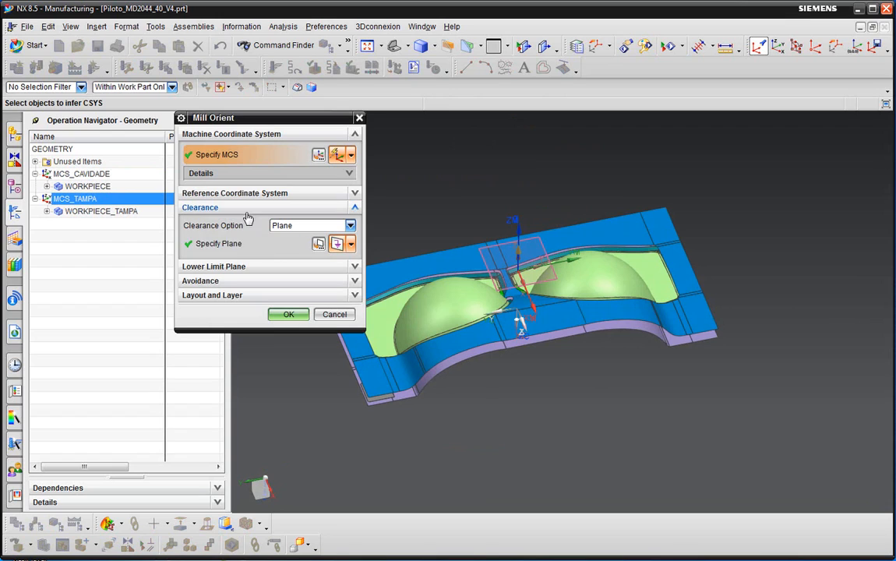
pyautogui.click(226, 173)
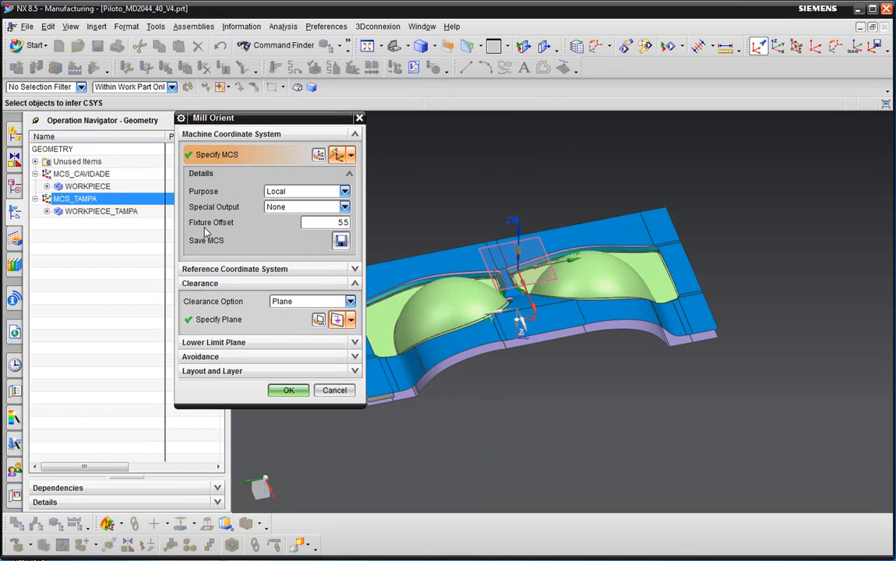
pyautogui.doubleClick(328, 226)
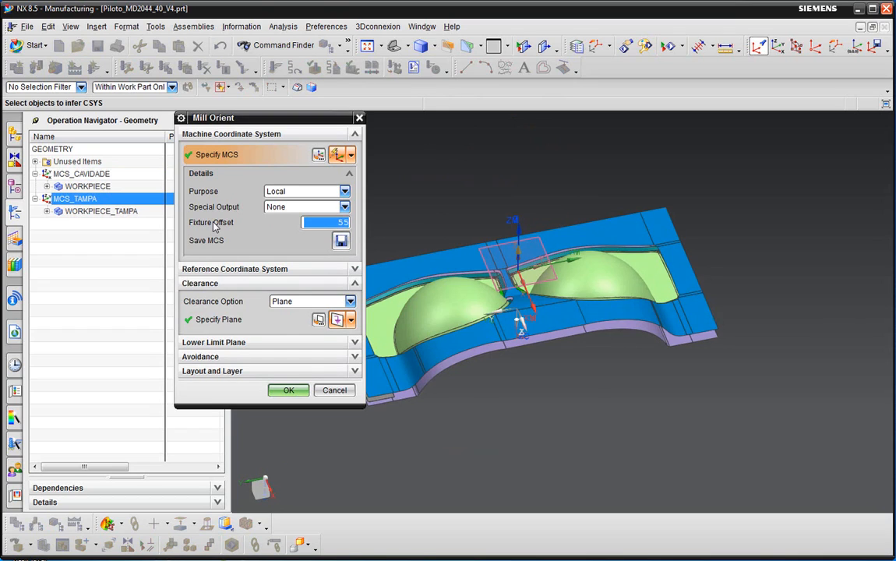
pyautogui.click(289, 389)
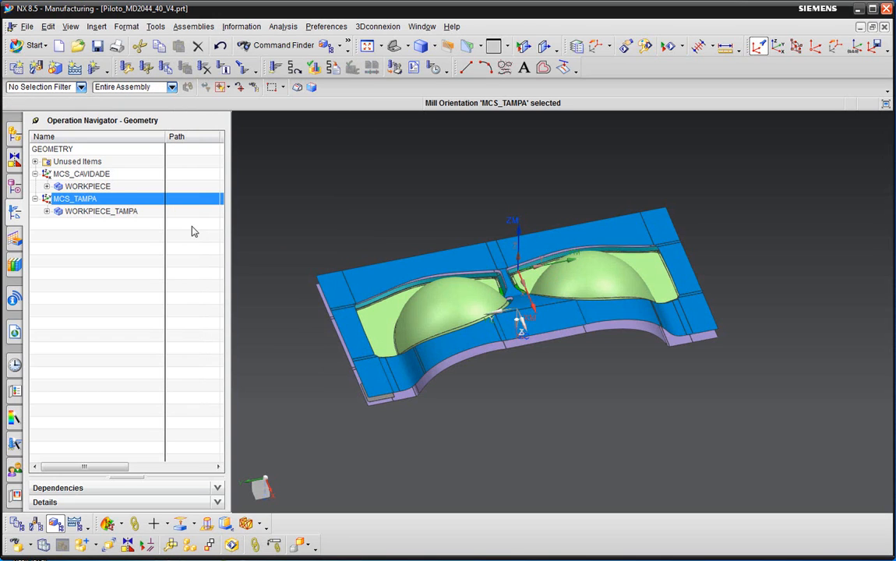
# Check the fixture offset in the machine coordinate system details of MCS_CAVIDADE.
pyautogui.click(101, 175)
pyautogui.doubleClick(101, 174)
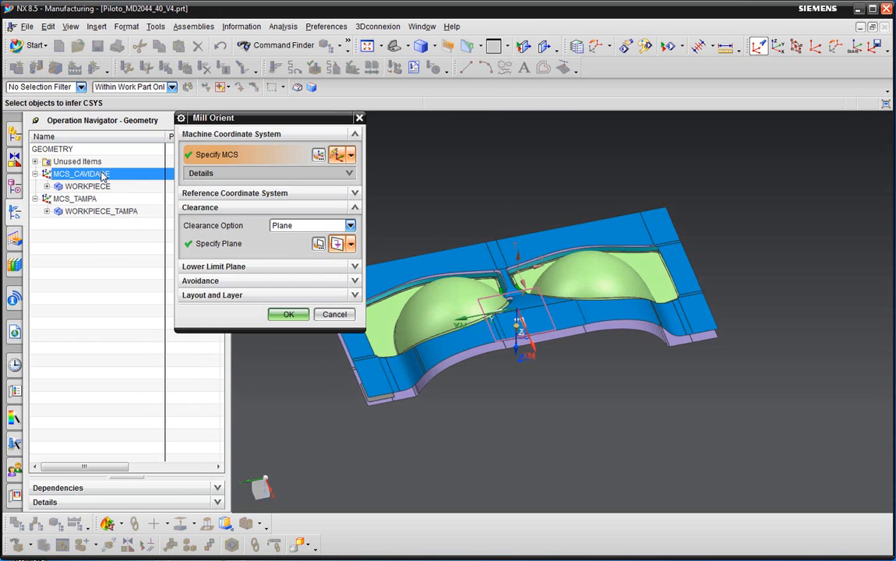
pyautogui.click(290, 173)
pyautogui.doubleClick(331, 222)
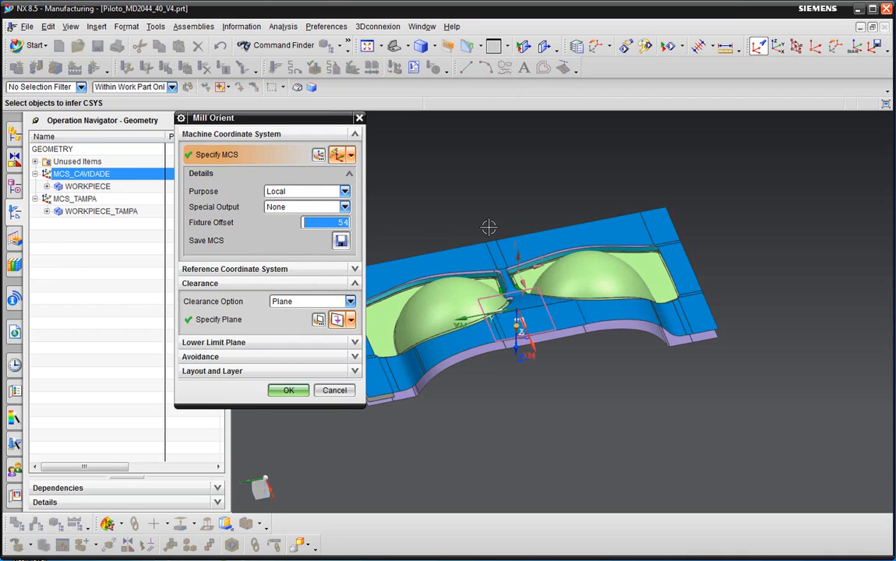
pyautogui.click(342, 390)
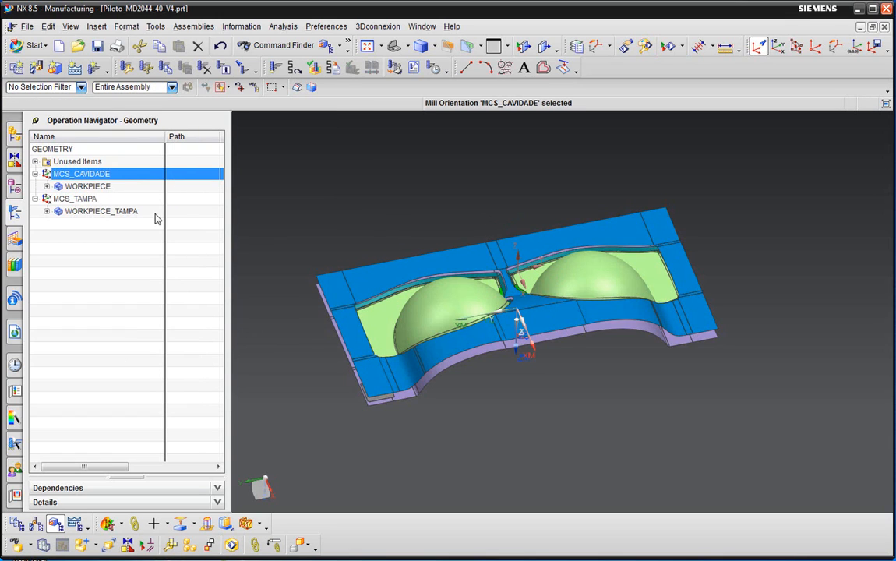
# In the program order view, move the PROGRAM operations T5_AREAS_PLANAS_CAV through T20_CANTOS into Unused Items.
pyautogui.click(18, 523)
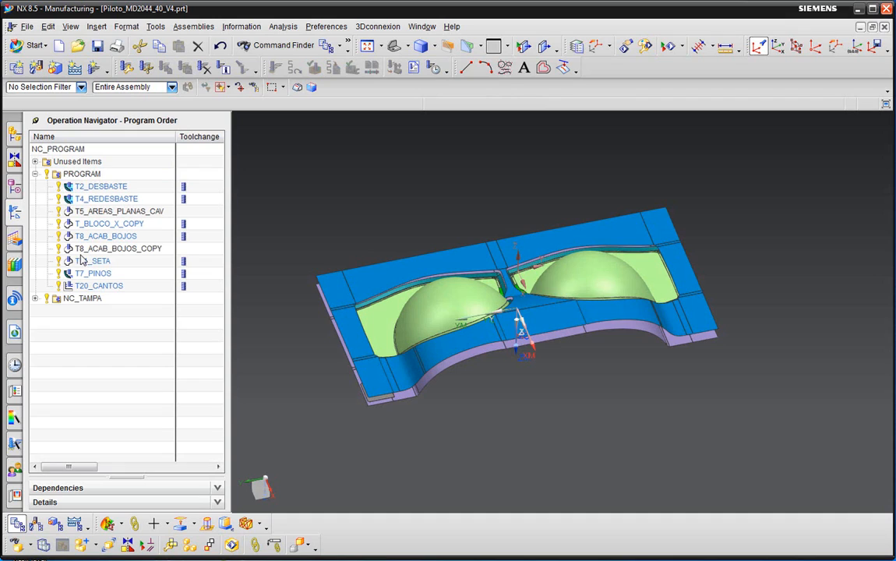
pyautogui.click(82, 174)
pyautogui.click(74, 299)
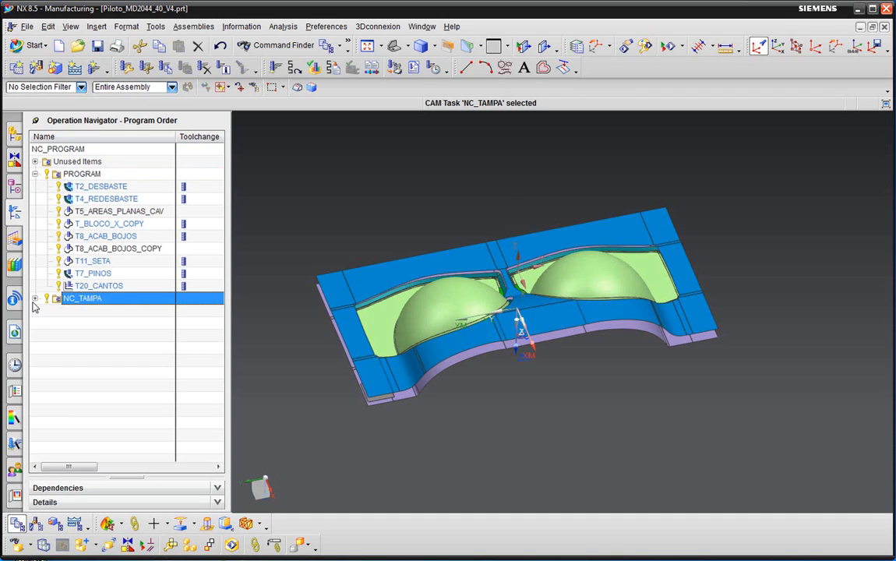
pyautogui.click(86, 210)
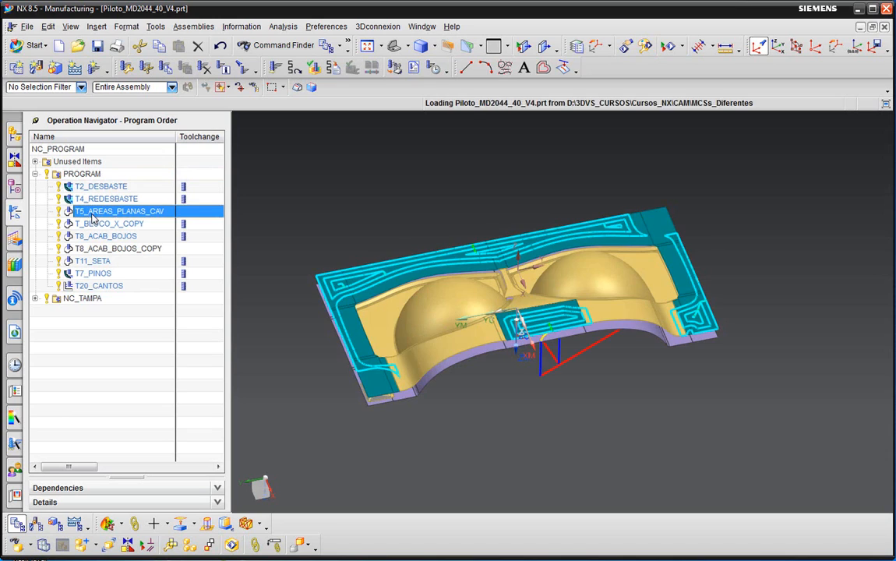
pyautogui.keyDown('shift'); pyautogui.click(93, 287); pyautogui.keyUp('shift')
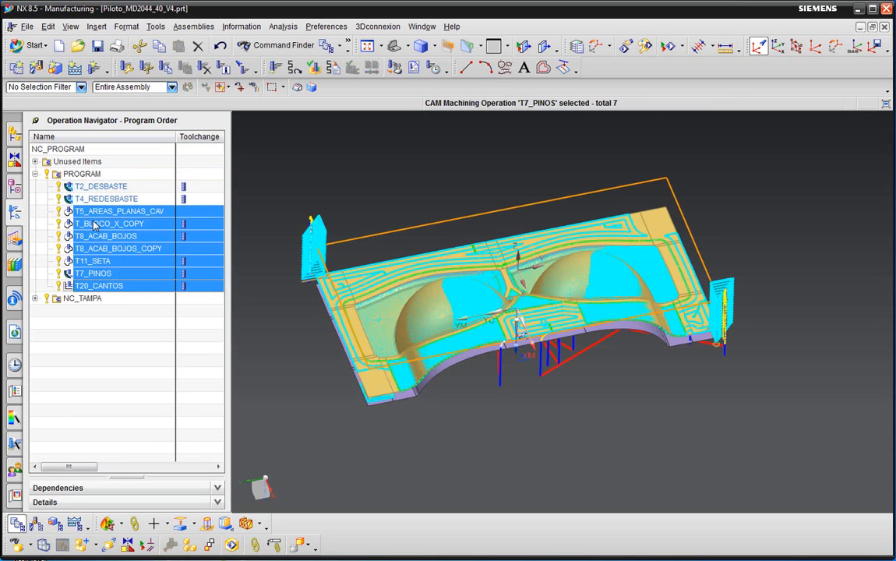
pyautogui.moveTo(93, 218); pyautogui.dragTo(50, 164)
pyautogui.click(35, 161)
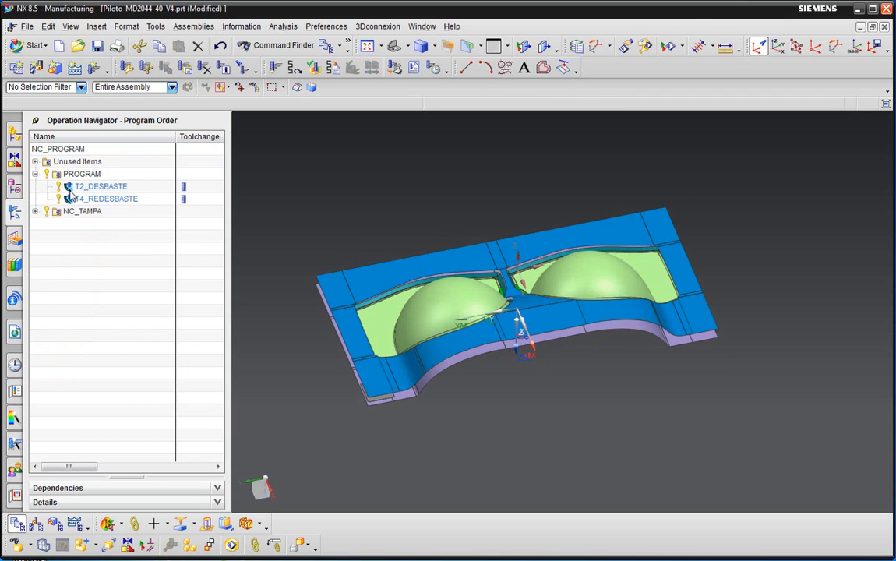
# Set an isometric view and review the operations listed under the PROGRAM and NC_TAMPA groups.
pyautogui.click(34, 211)
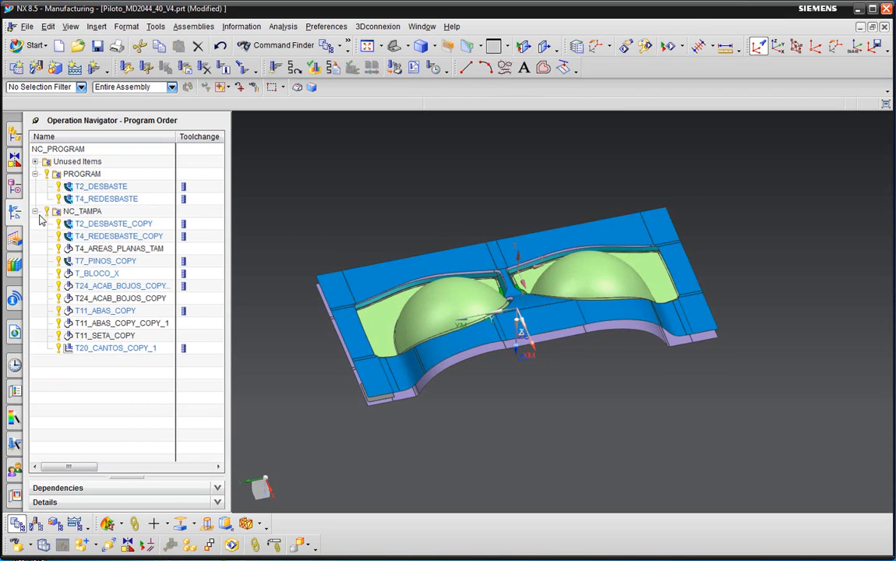
pyautogui.click(34, 211)
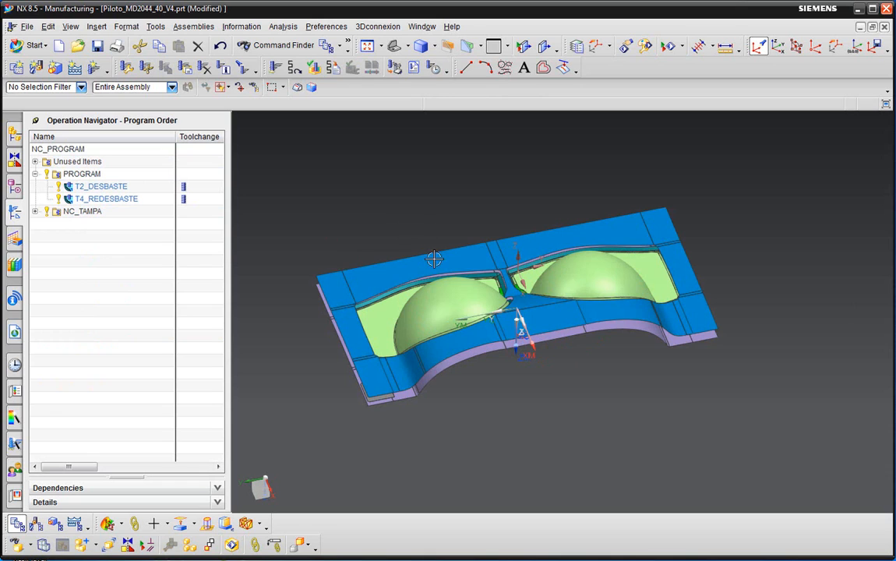
pyautogui.press('End')
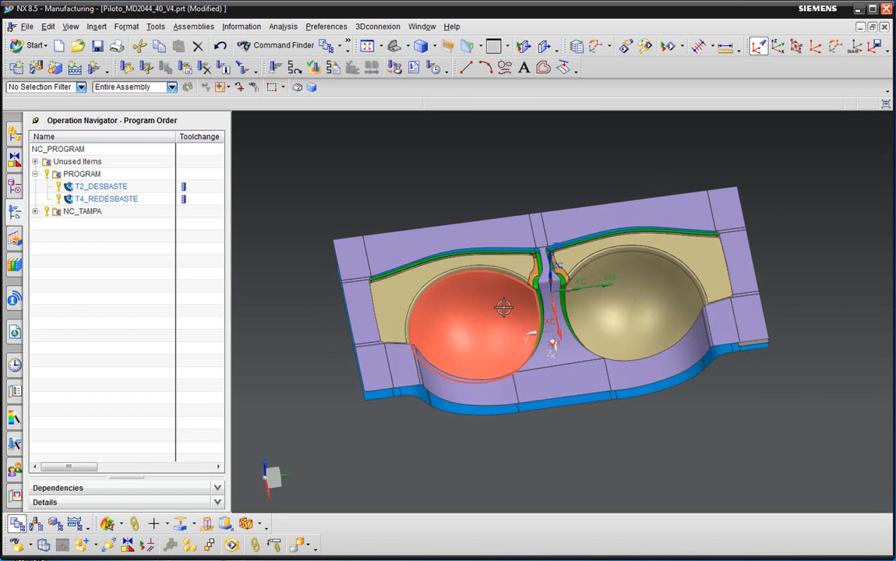
pyautogui.click(89, 175)
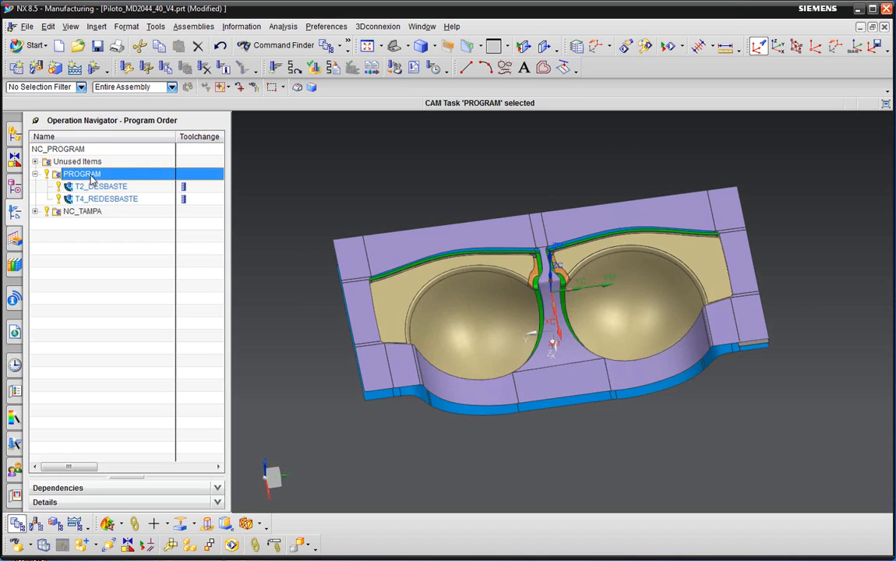
pyautogui.click(34, 211)
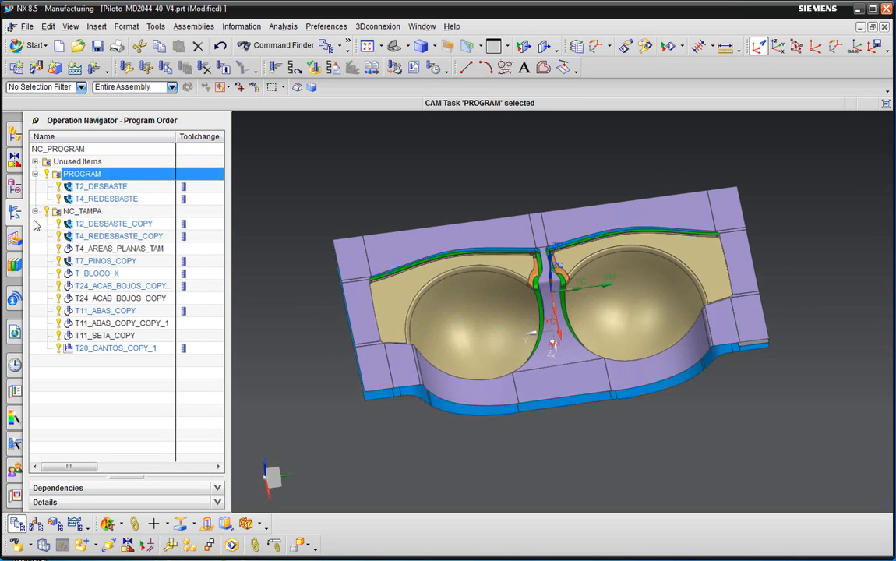
# Rename the NC_TAMPA operation T2_DESBASTE_COPY as T1_DESBASTE_TMP.
pyautogui.click(91, 225)
pyautogui.moveTo(236, 248); pyautogui.dragTo(209, 236)
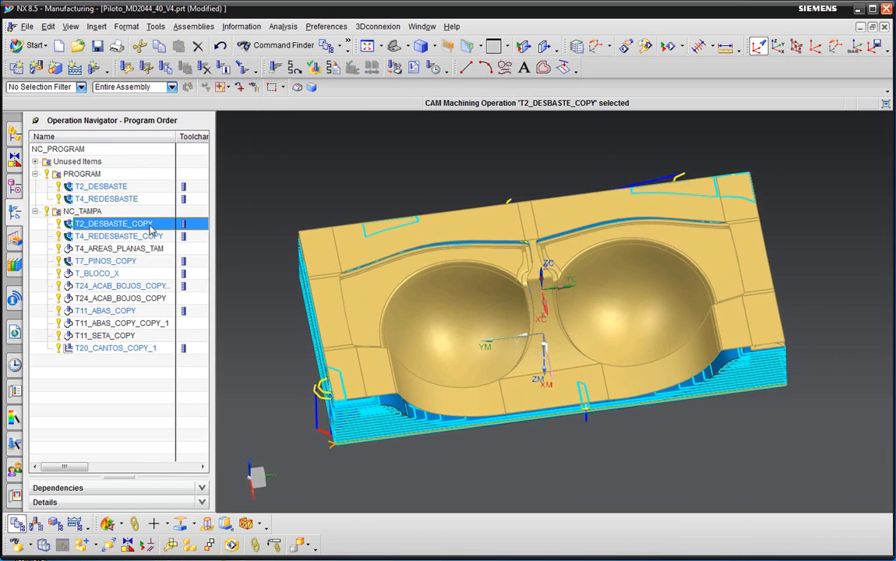
pyautogui.click(88, 227)
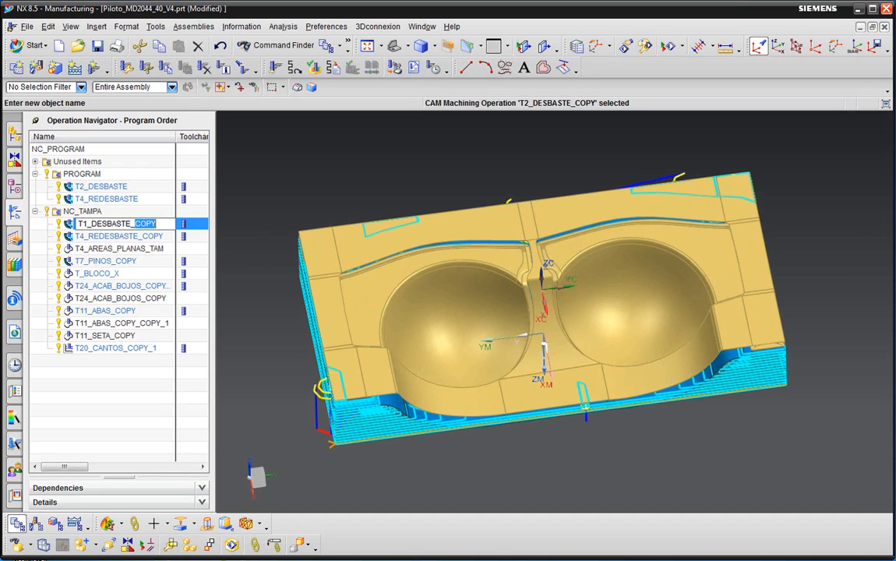
pyautogui.write('TMP')
pyautogui.press('Return')
# Rename the NC_TAMPA operation T4_REDESBASTE_COPY as T5_REDESBASTE_TMP.
pyautogui.click(114, 236)
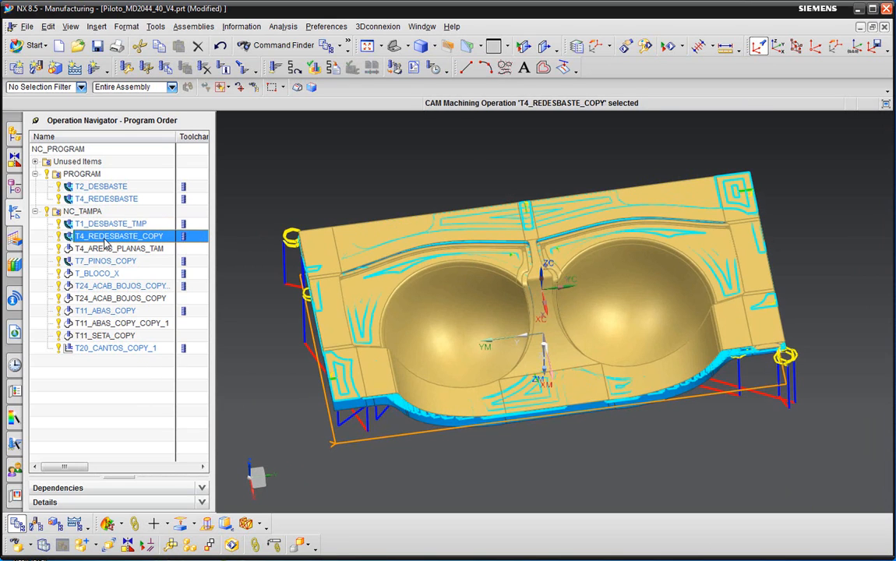
pyautogui.press('F2')
pyautogui.moveTo(214, 250); pyautogui.dragTo(268, 265)
pyautogui.click(97, 238)
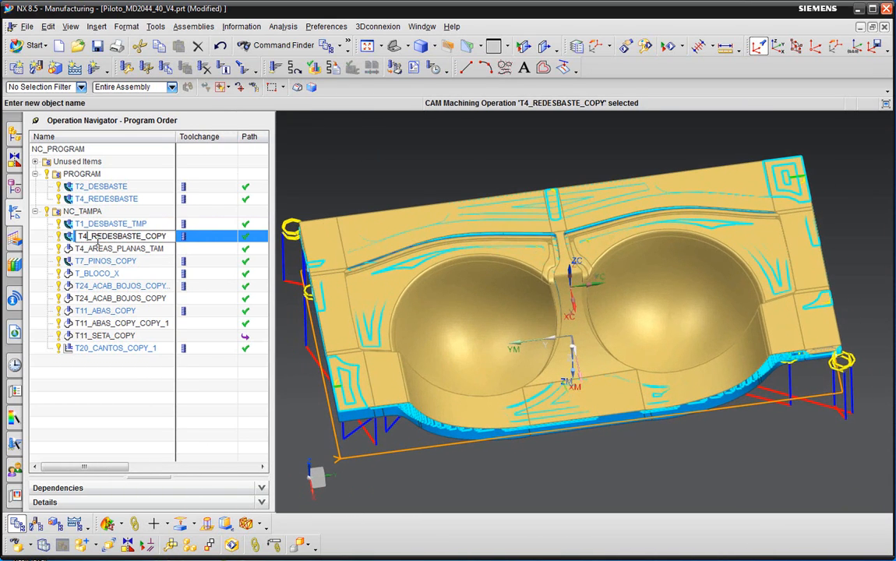
pyautogui.press('BackSpace')
pyautogui.write('5')
pyautogui.write('TMP')
pyautogui.press('Return')
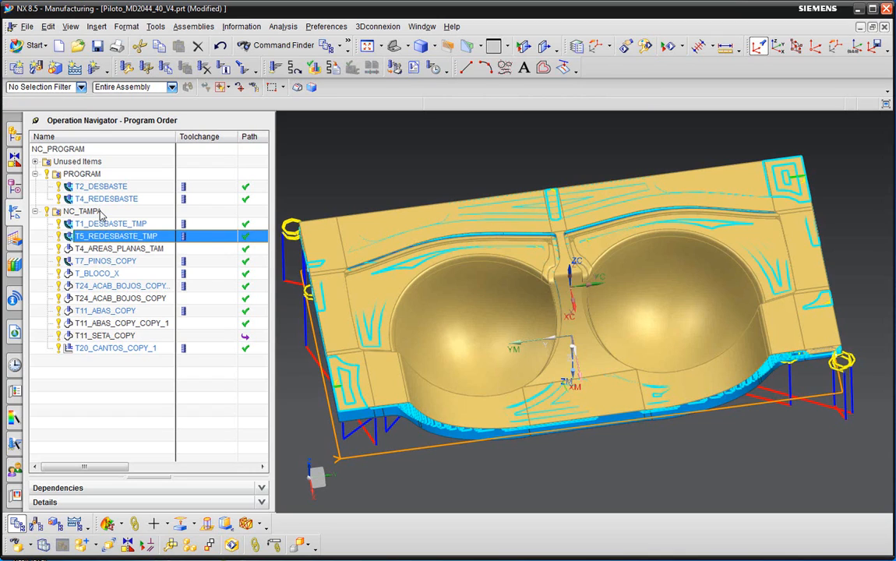
# Rename the T2_DESBASTE operation in the PROGRAM group as T1_DESBASTE.
pyautogui.click(86, 187)
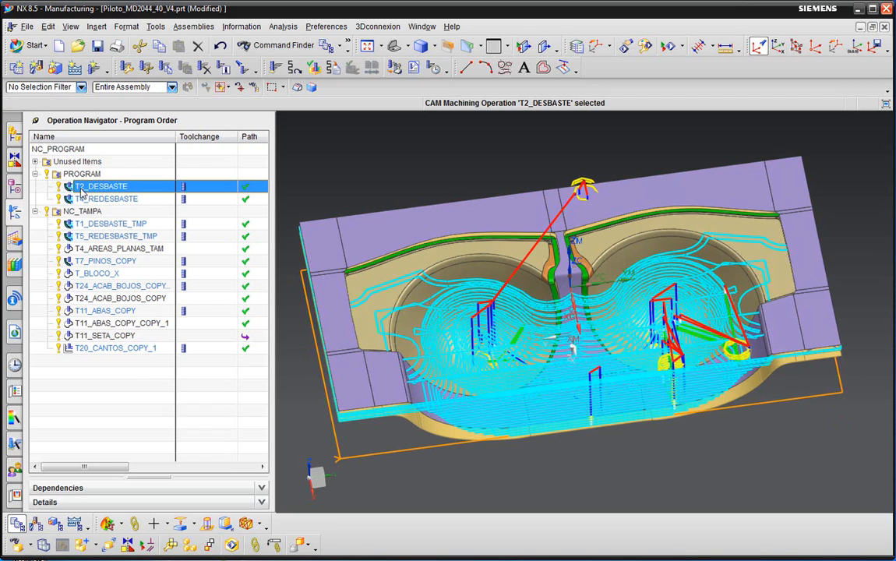
pyautogui.click(86, 188)
pyautogui.click(88, 187)
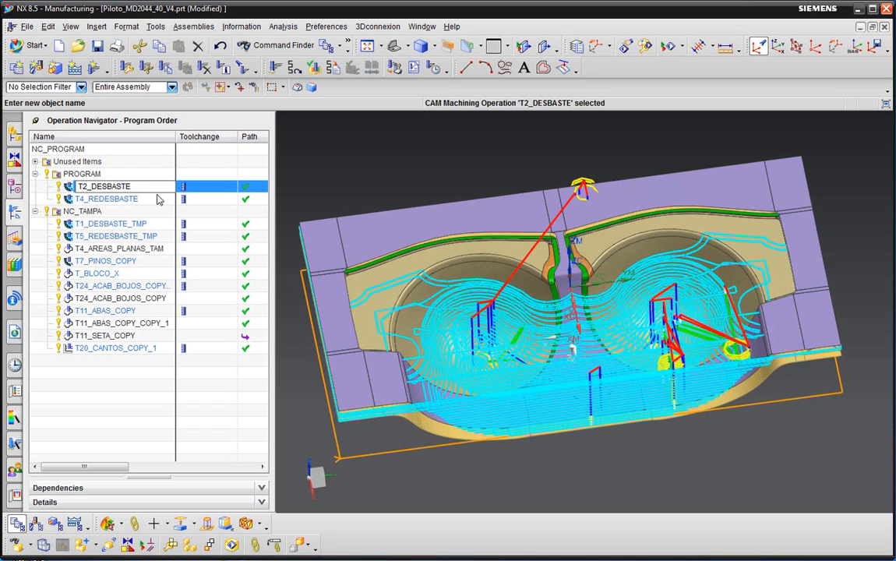
pyautogui.press('BackSpace')
pyautogui.write('1')
pyautogui.press('Return')
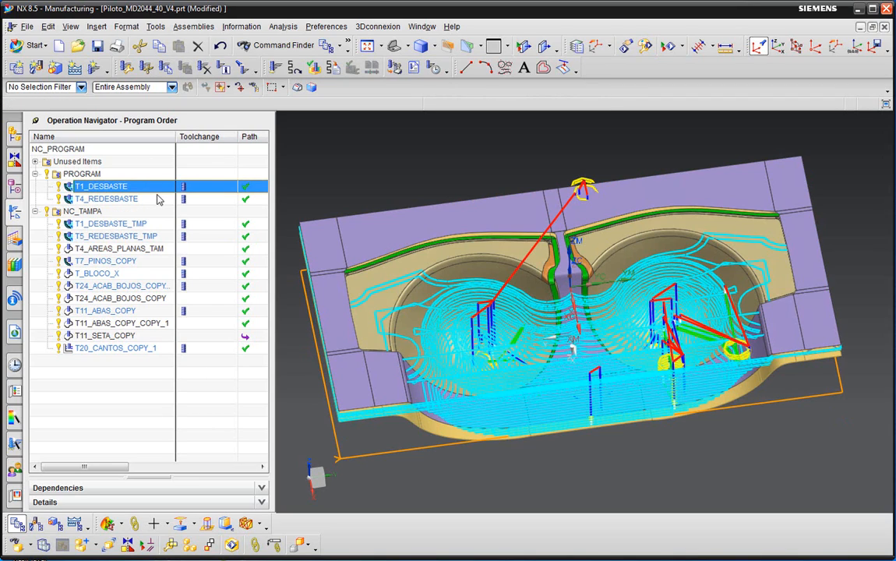
# Rename the T4_REDESBASTE operation in the PROGRAM group as T5_REDESBASTE.
pyautogui.click(90, 200)
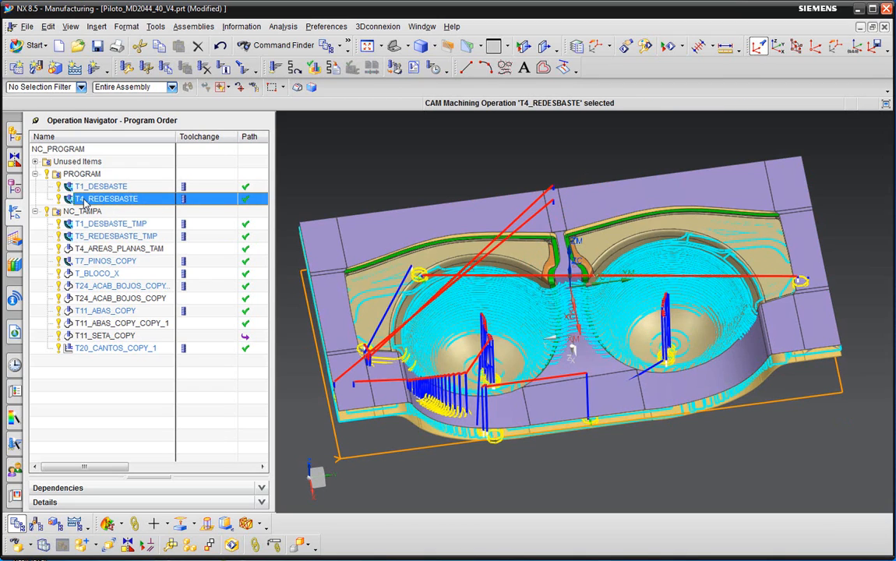
pyautogui.click(87, 200)
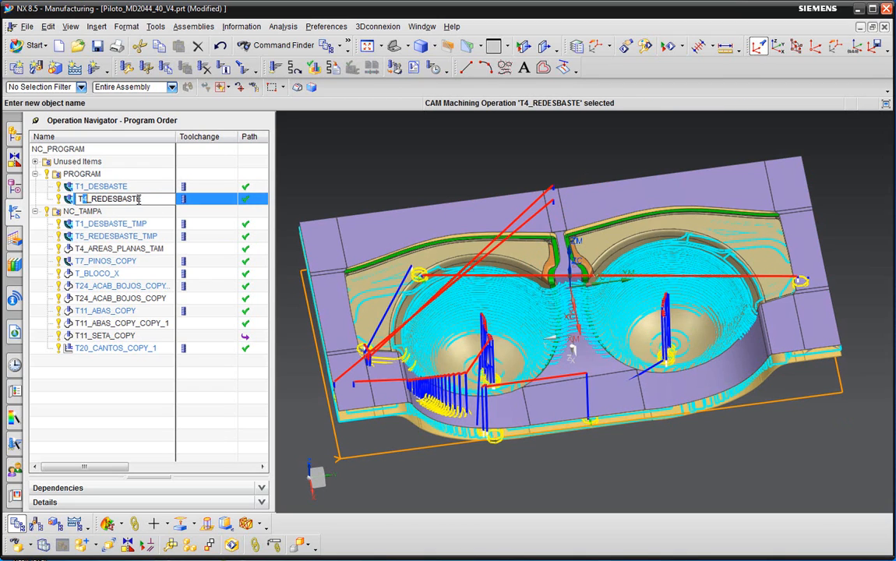
pyautogui.press('Return')
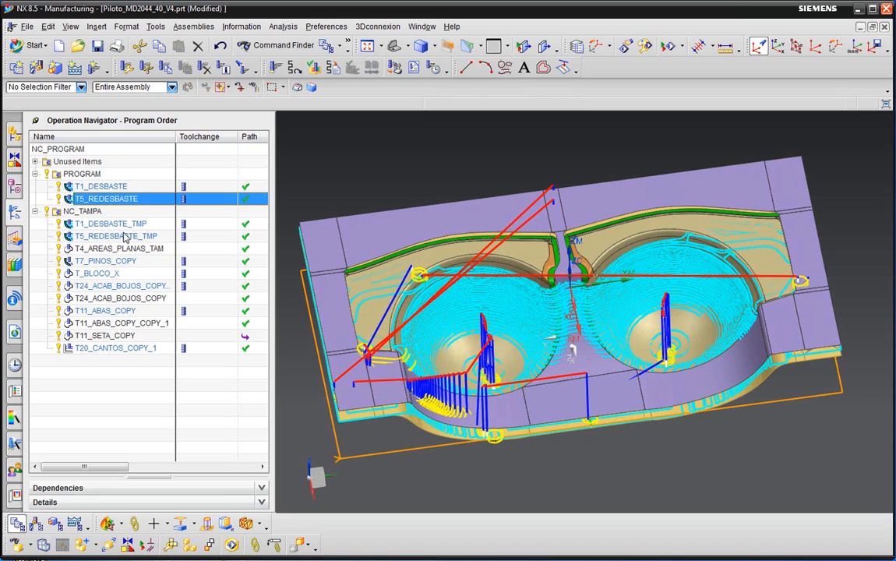
# Move T1_DESBASTE_TMP and T5_REDESBASTE_TMP from NC_TAMPA into the PROGRAM group, after T5_REDESBASTE.
pyautogui.click(95, 223)
pyautogui.keyDown('shift'); pyautogui.click(103, 237); pyautogui.keyUp('shift')
pyautogui.moveTo(102, 238); pyautogui.dragTo(99, 176)
pyautogui.click(100, 198)
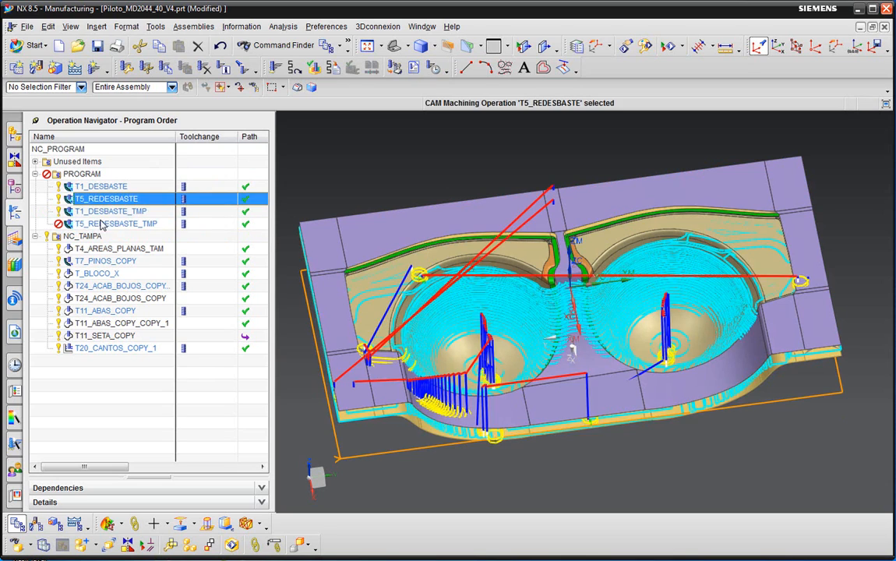
# Approve the T5_REDESBASTE_TMP operation and collapse the NC_TAMPA group.
pyautogui.click(98, 225)
pyautogui.rightClick(96, 227)
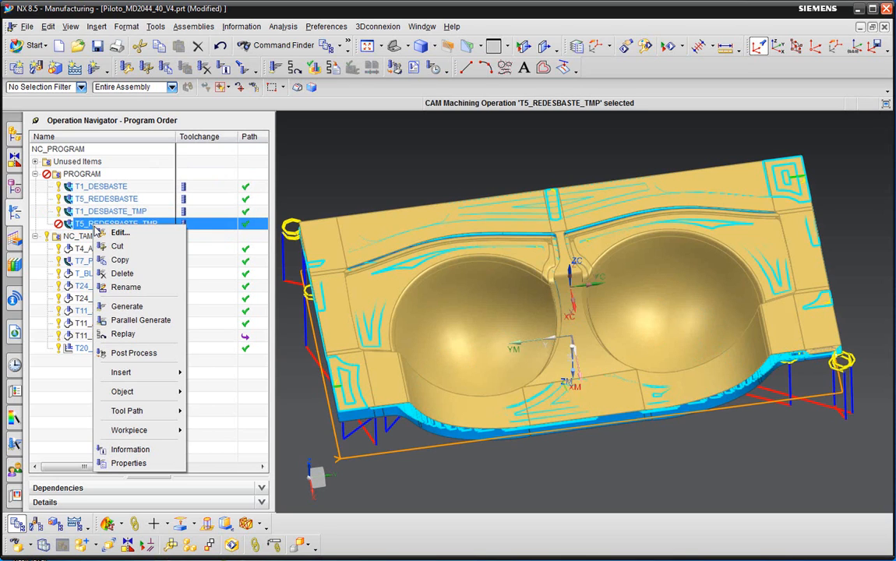
pyautogui.moveTo(178, 394)
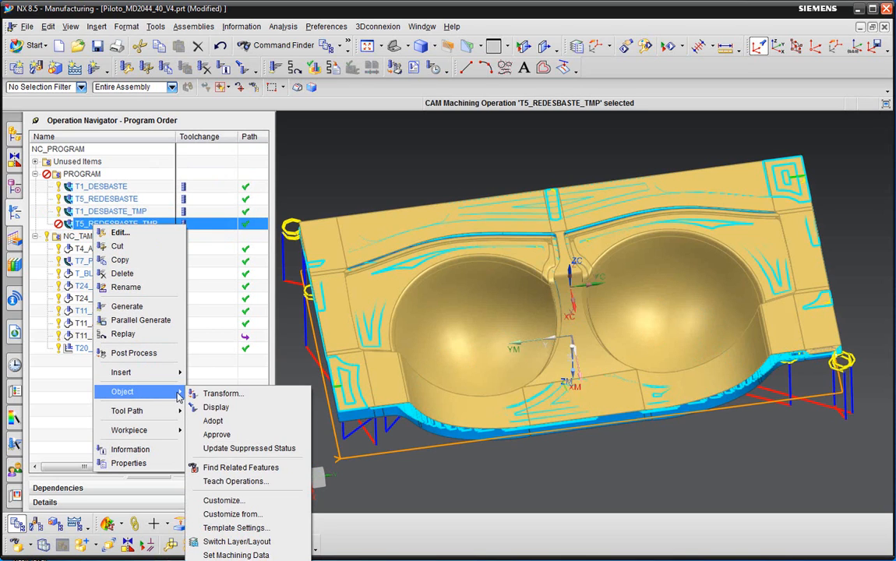
pyautogui.click(216, 434)
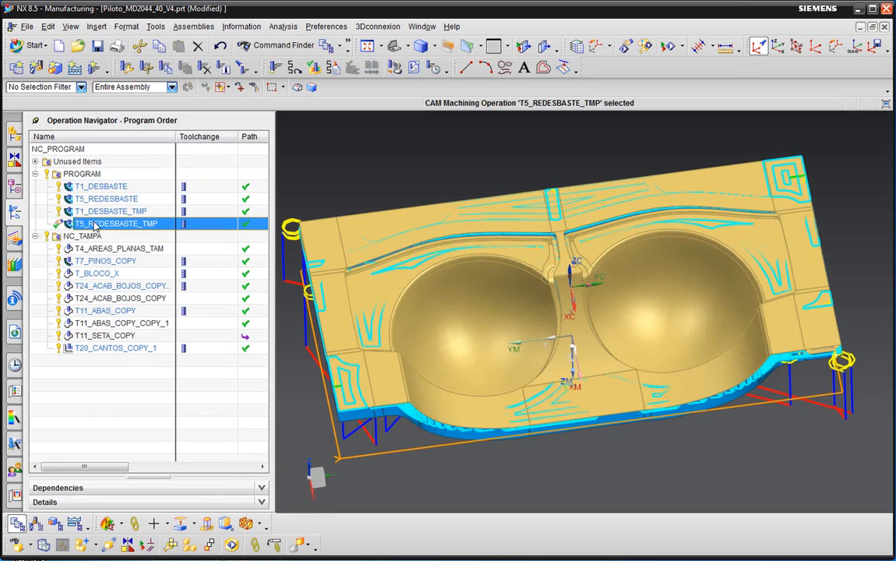
pyautogui.click(36, 236)
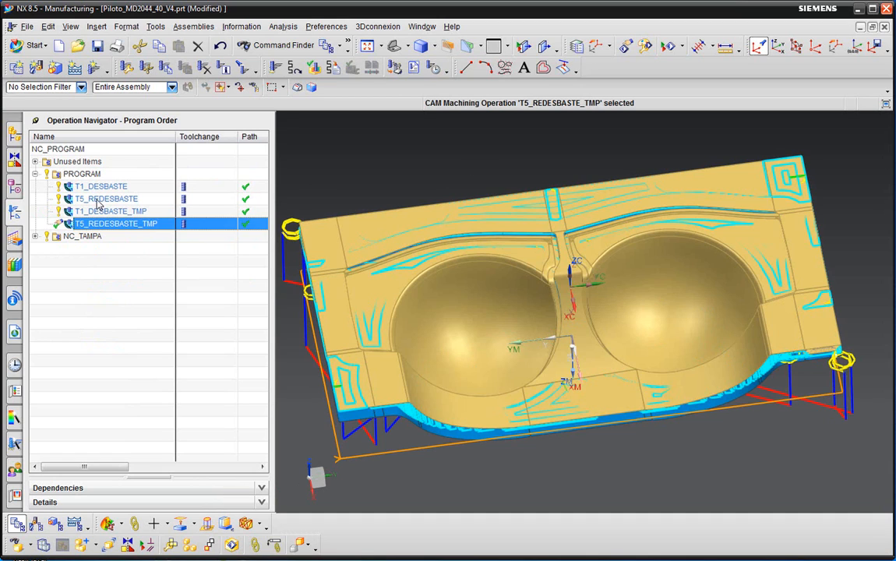
# Examine the toolpaths of the four roughing operations in the PROGRAM group, comparing the lid operations with the cavity operations.
pyautogui.click(82, 174)
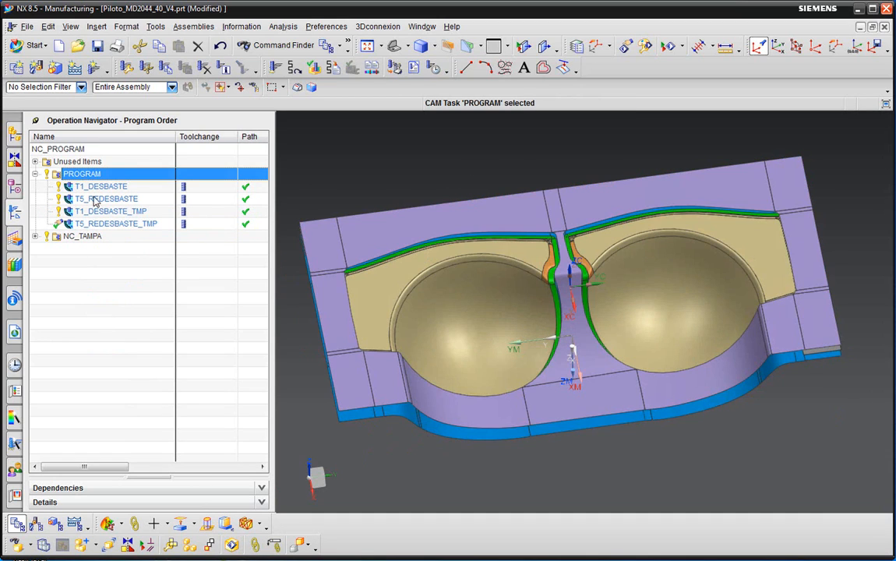
pyautogui.click(97, 211)
pyautogui.click(101, 224)
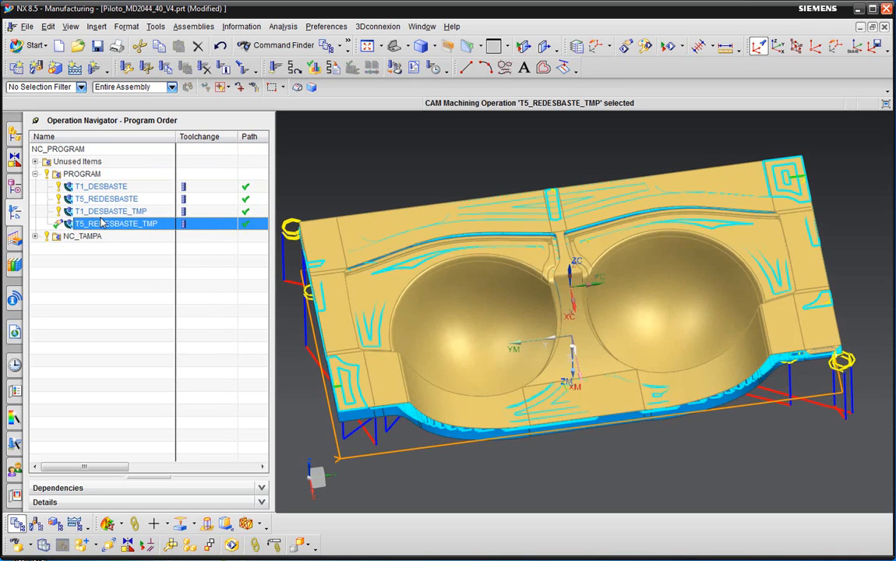
pyautogui.click(105, 212)
pyautogui.click(106, 225)
pyautogui.click(102, 212)
pyautogui.click(105, 224)
pyautogui.click(101, 186)
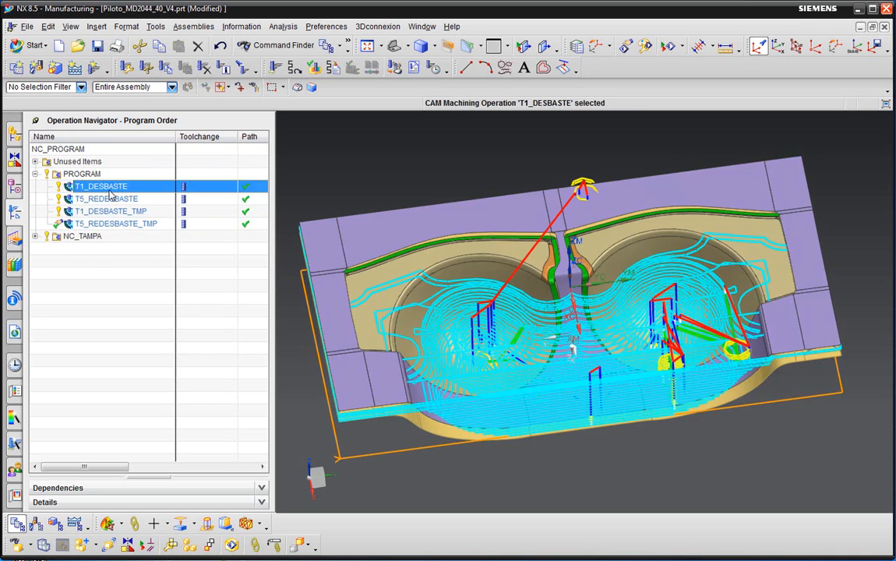
pyautogui.click(110, 199)
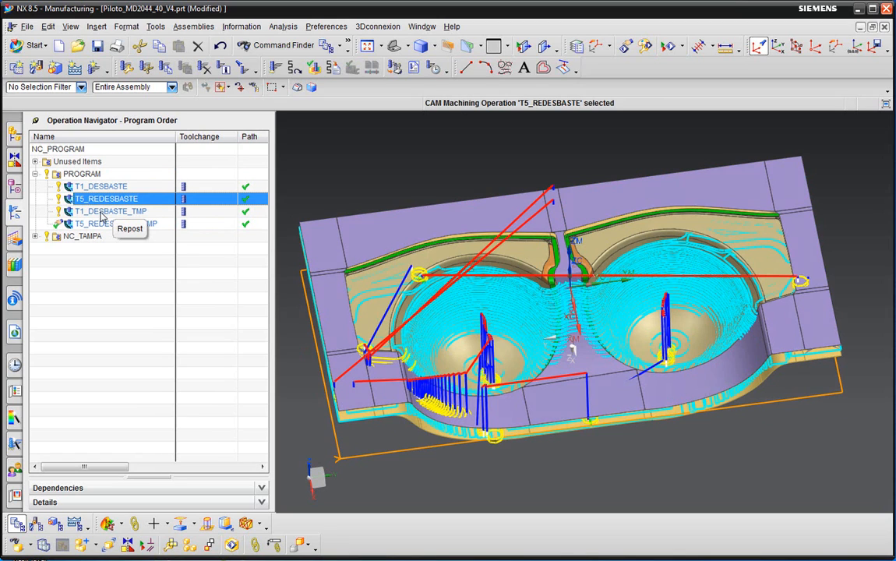
# Place T1_DESBASTE_TMP directly after T1_DESBASTE in the PROGRAM group and approve T5_REDESBASTE_TMP again.
pyautogui.click(99, 214)
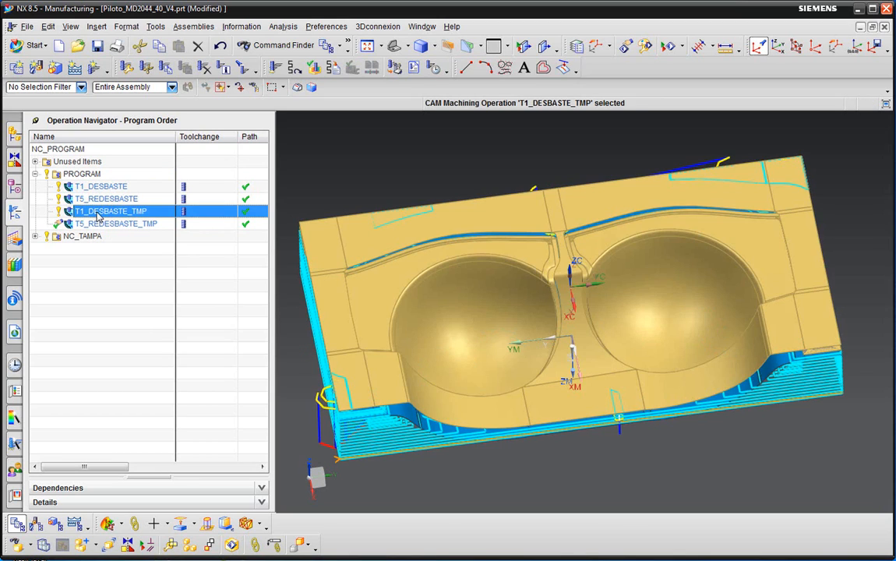
pyautogui.moveTo(98, 216); pyautogui.dragTo(90, 184)
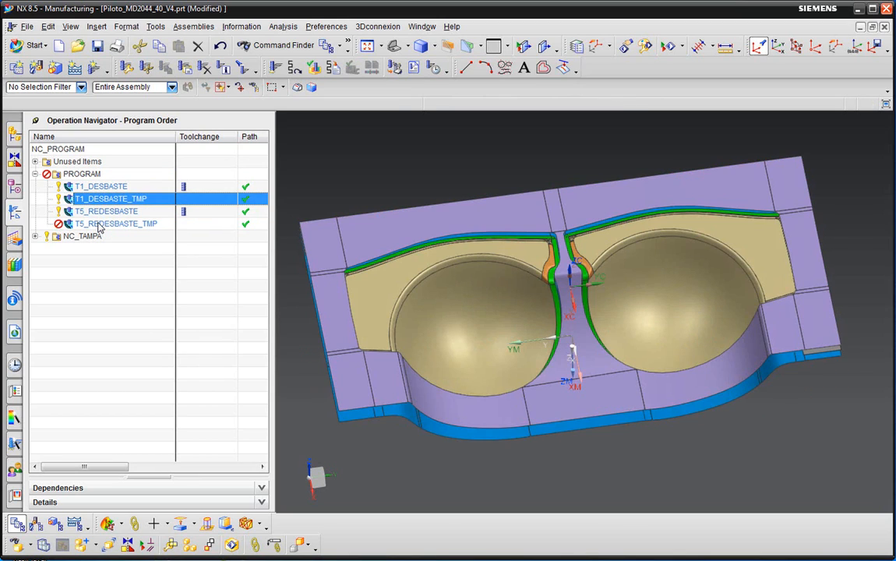
pyautogui.rightClick(99, 226)
pyautogui.moveTo(145, 398)
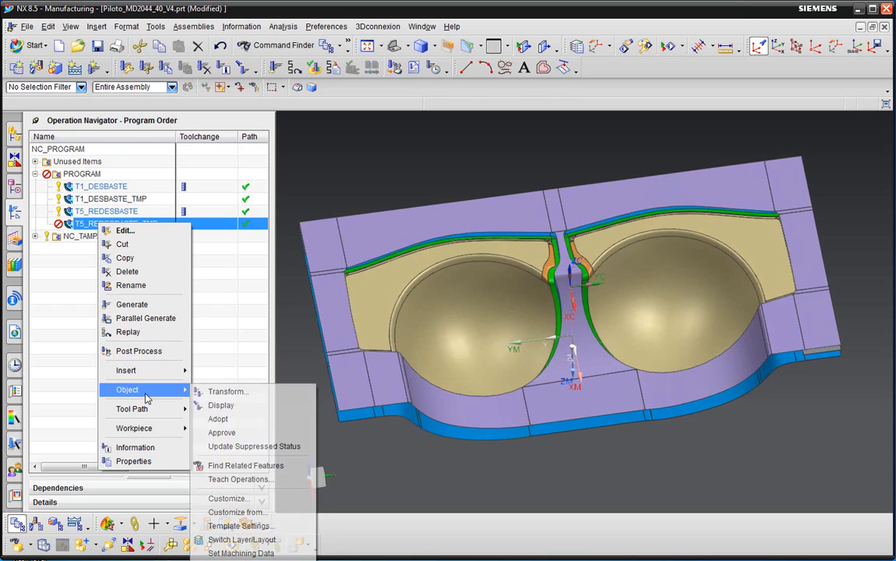
pyautogui.click(221, 433)
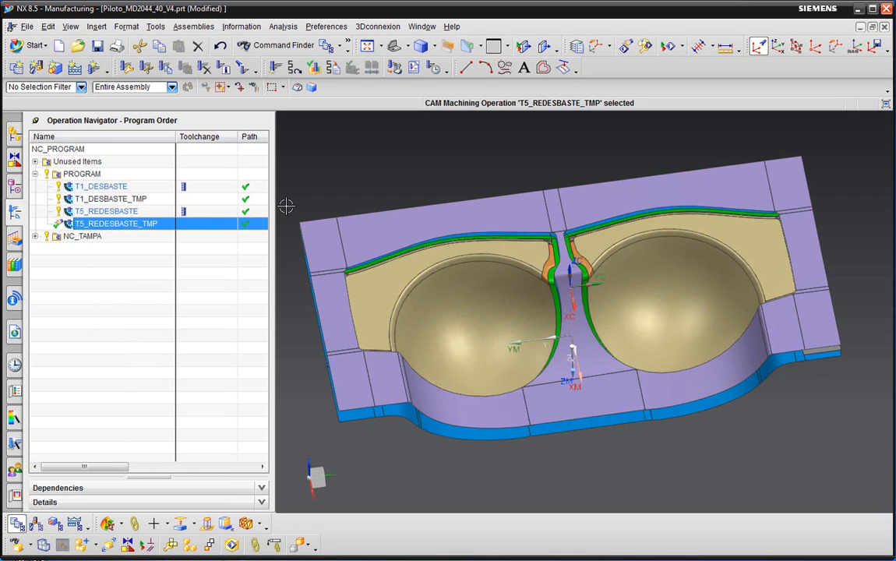
# Widen the operation list to show the Tool column, and review the tool and toolpath of each PROGRAM operation in sequence.
pyautogui.moveTo(280, 194); pyautogui.dragTo(363, 191)
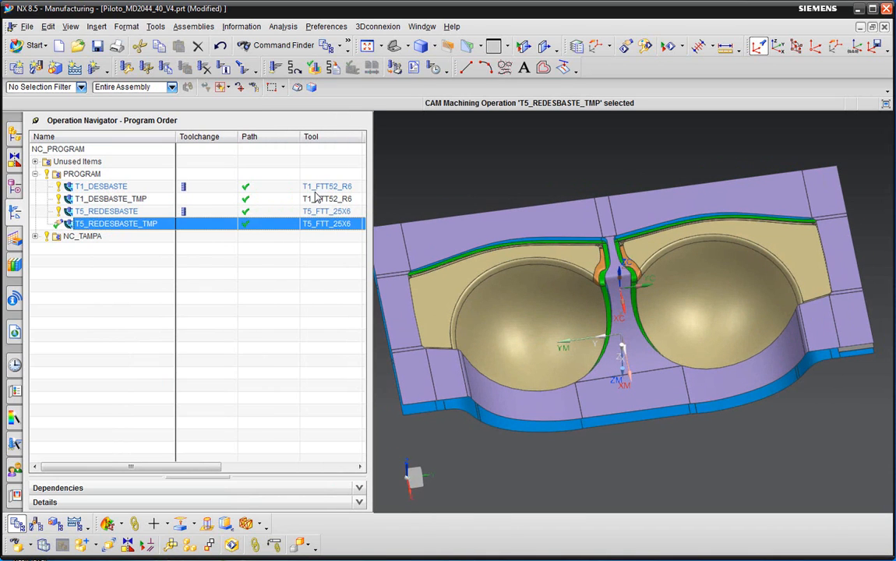
pyautogui.click(119, 186)
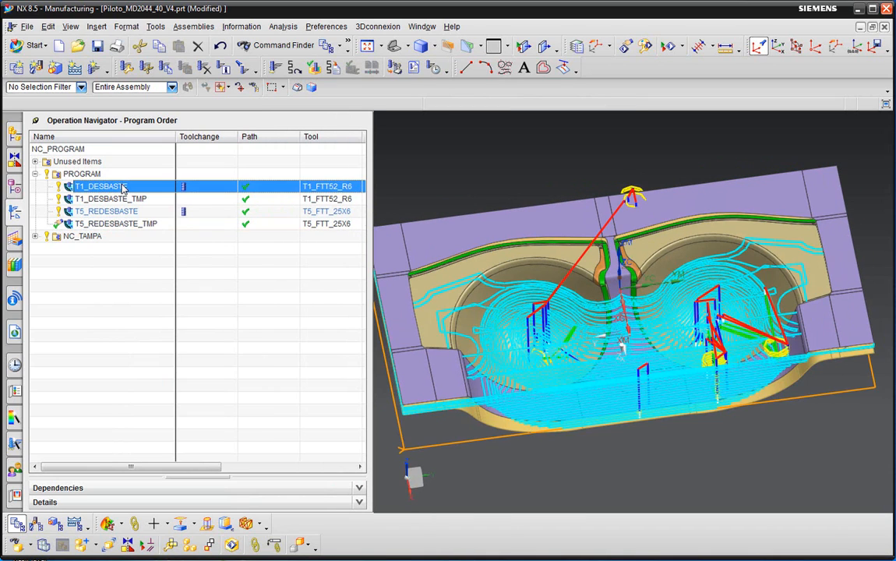
pyautogui.click(117, 199)
pyautogui.click(122, 187)
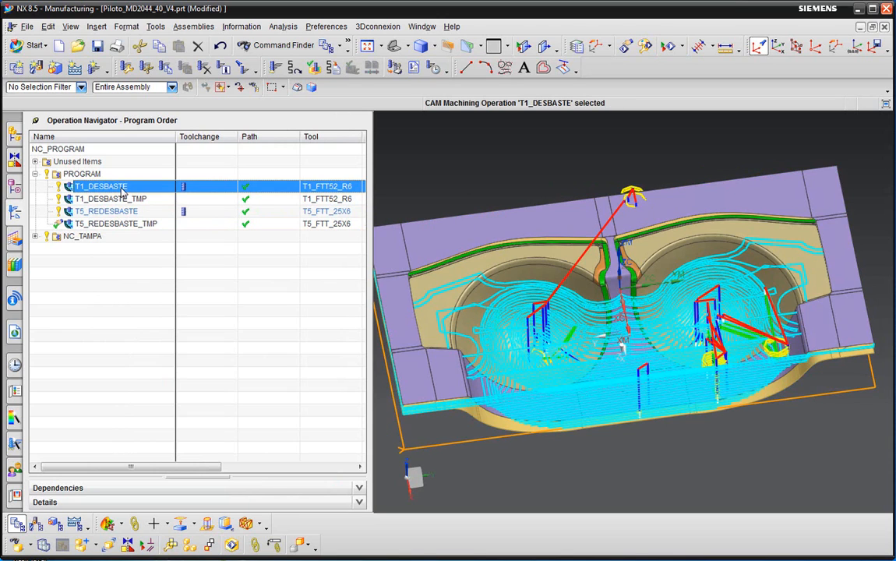
pyautogui.click(122, 199)
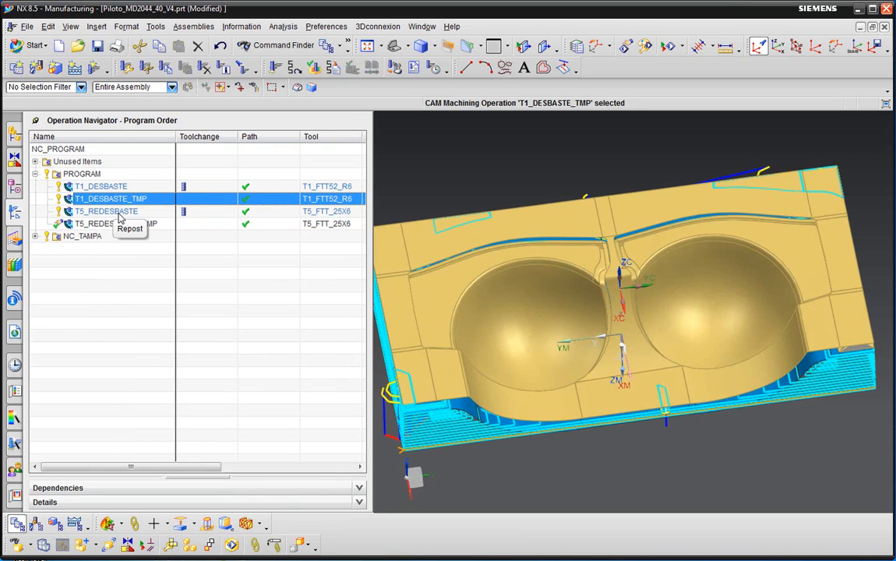
pyautogui.click(120, 215)
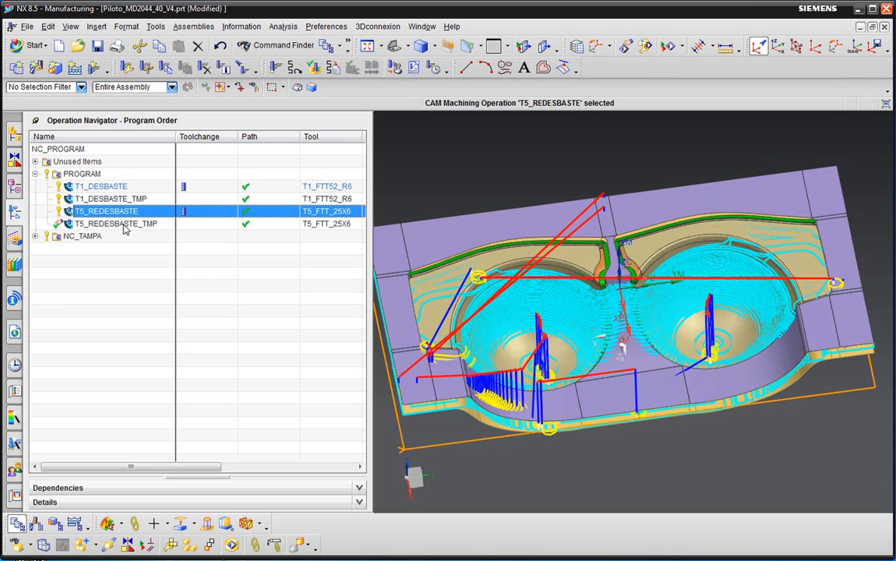
pyautogui.click(120, 224)
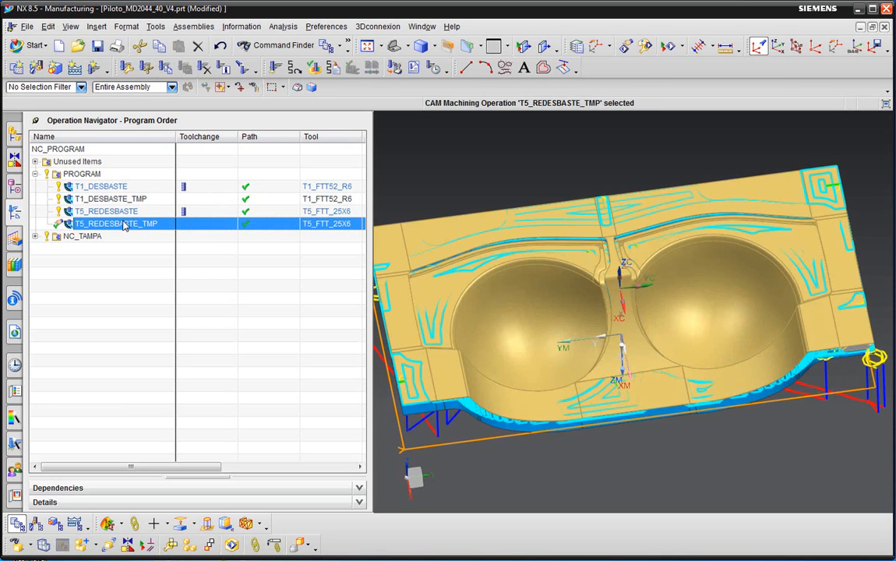
pyautogui.click(106, 188)
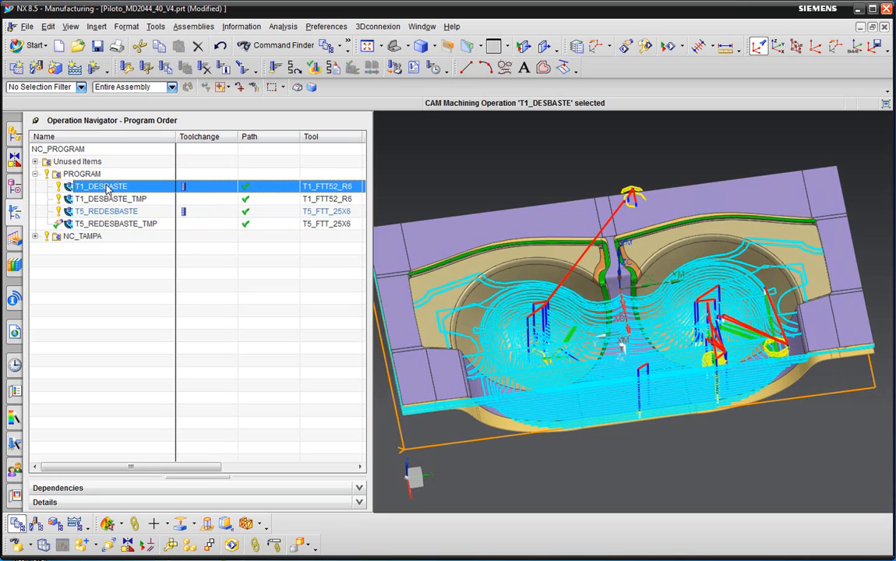
pyautogui.click(108, 200)
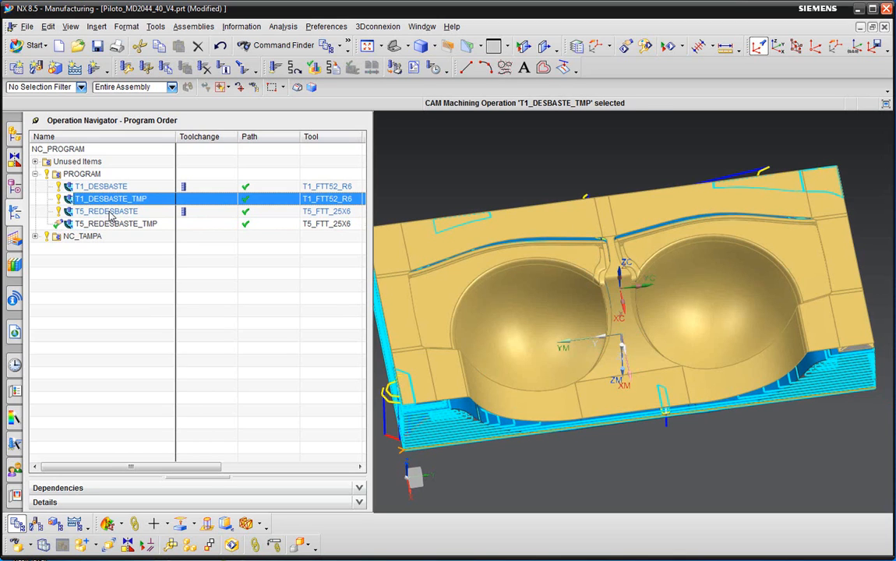
pyautogui.click(111, 216)
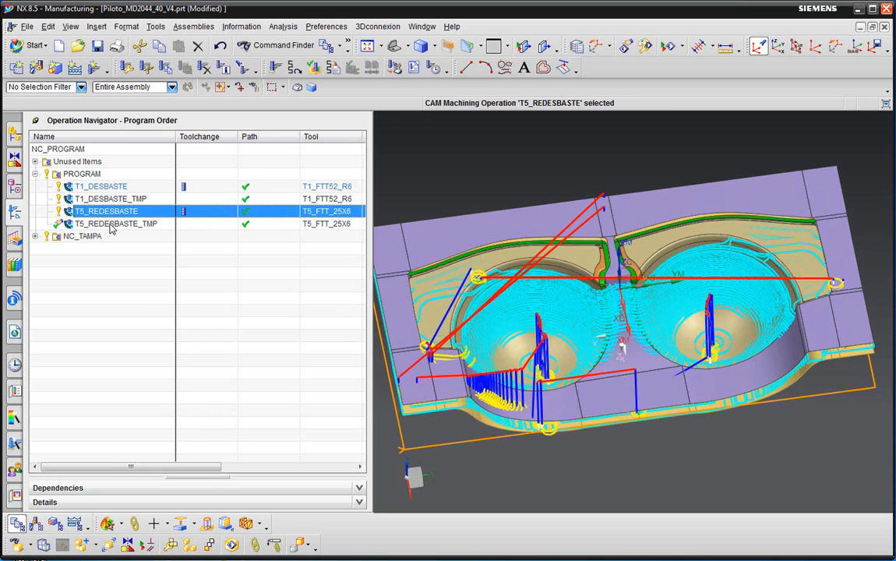
pyautogui.click(111, 224)
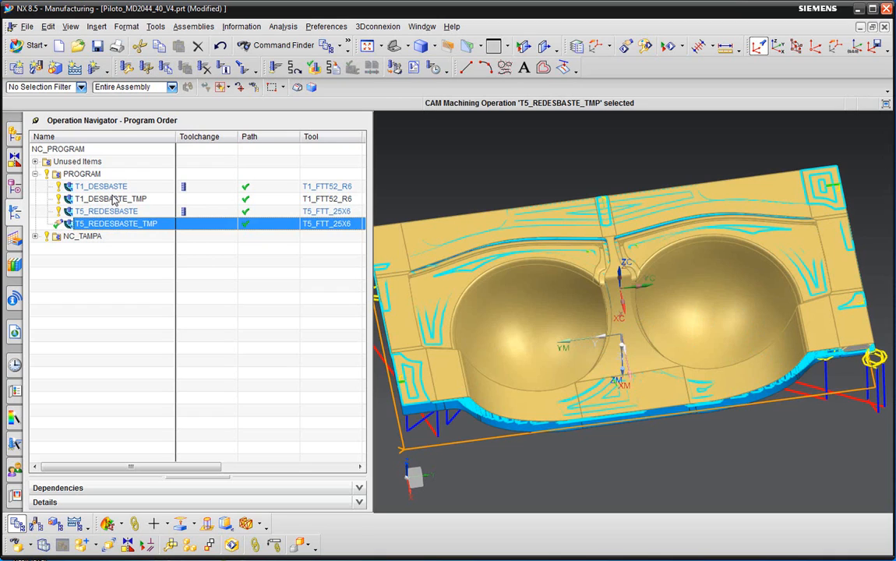
pyautogui.click(78, 173)
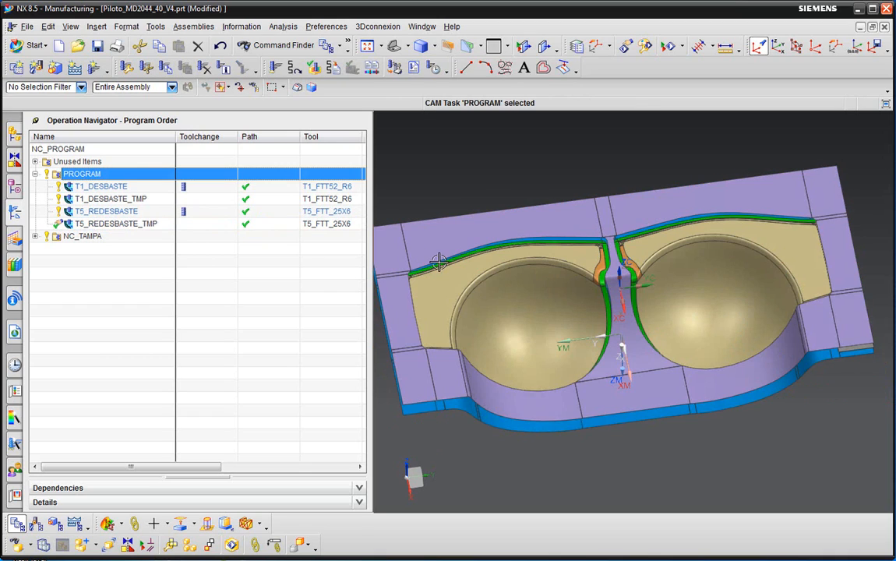
# Postprocess the PROGRAM group with the AKIRA postprocessor from D:\3DVS_CURSOS\Cursos_NX\PostBuilder\Dual_MCSs, overwriting Piloto_MD2044_40_V4.prg.
pyautogui.moveTo(377, 253); pyautogui.dragTo(234, 251)
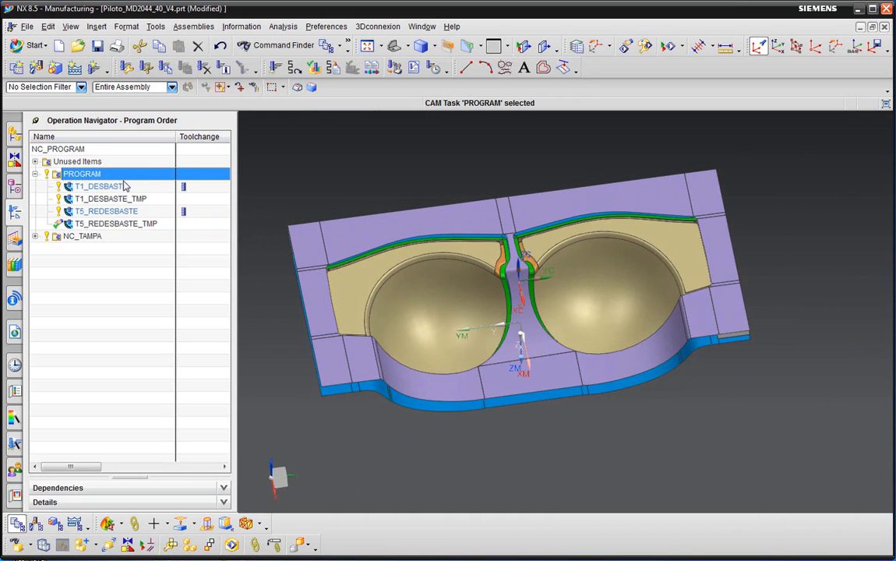
pyautogui.click(393, 69)
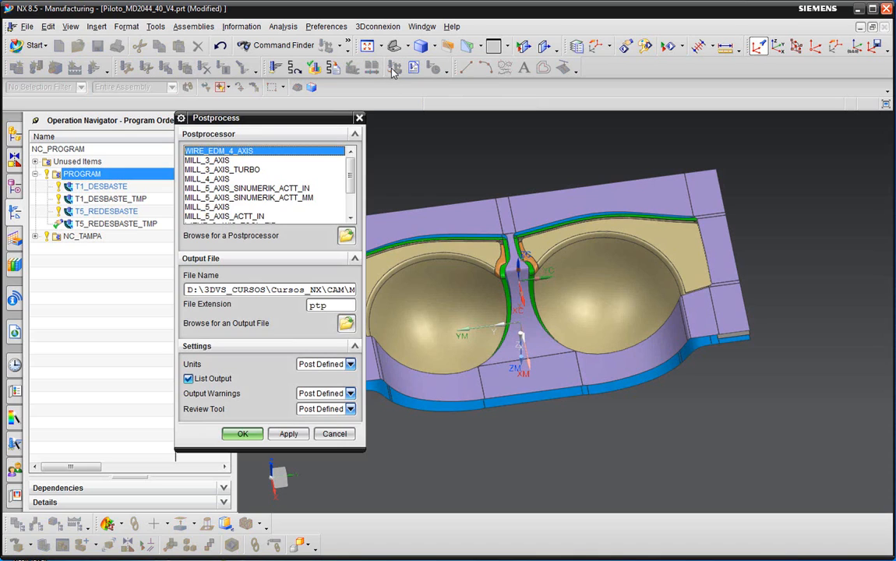
pyautogui.click(345, 235)
pyautogui.click(179, 180)
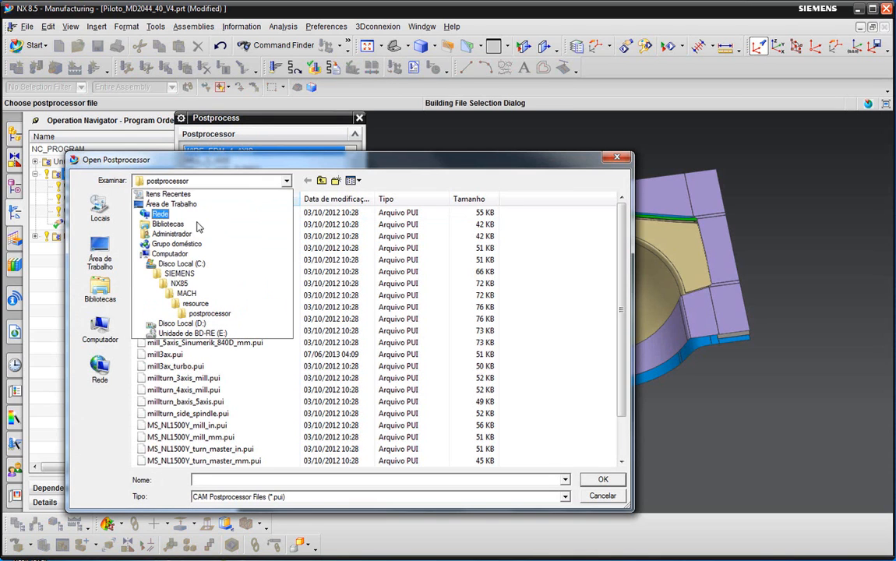
pyautogui.click(179, 323)
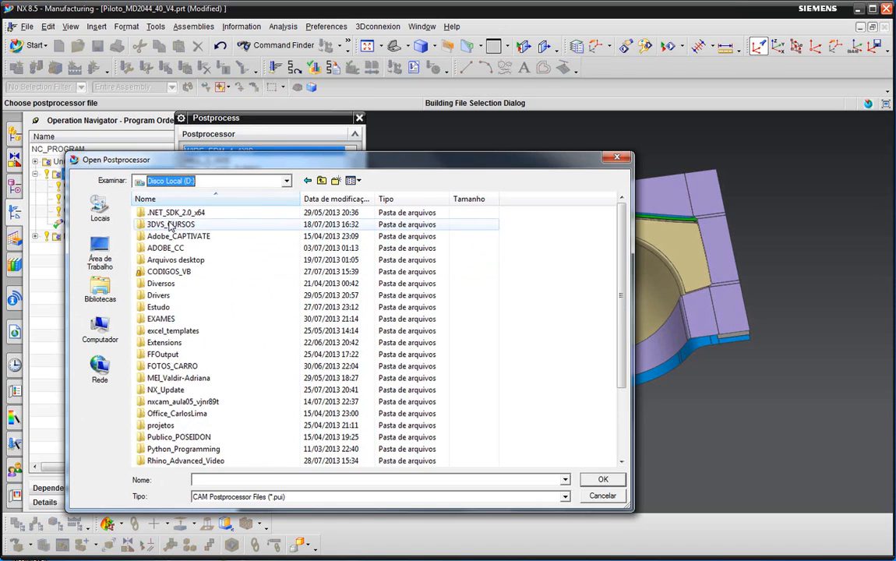
pyautogui.doubleClick(171, 224)
pyautogui.doubleClick(176, 220)
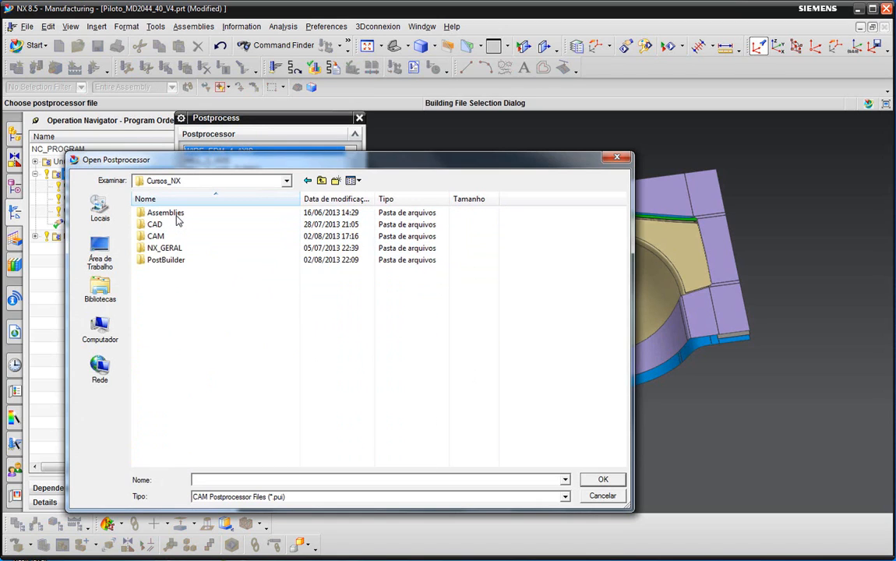
pyautogui.doubleClick(171, 260)
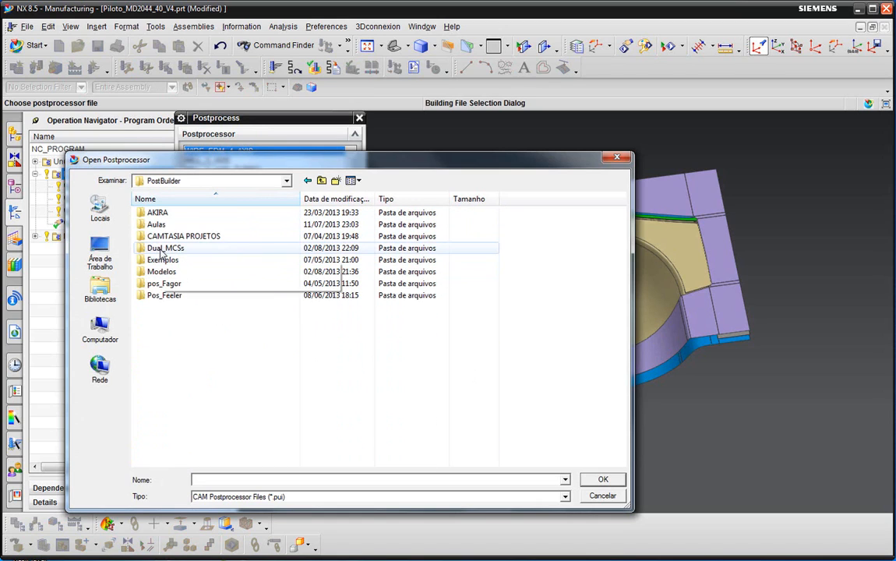
pyautogui.doubleClick(160, 248)
pyautogui.doubleClick(173, 215)
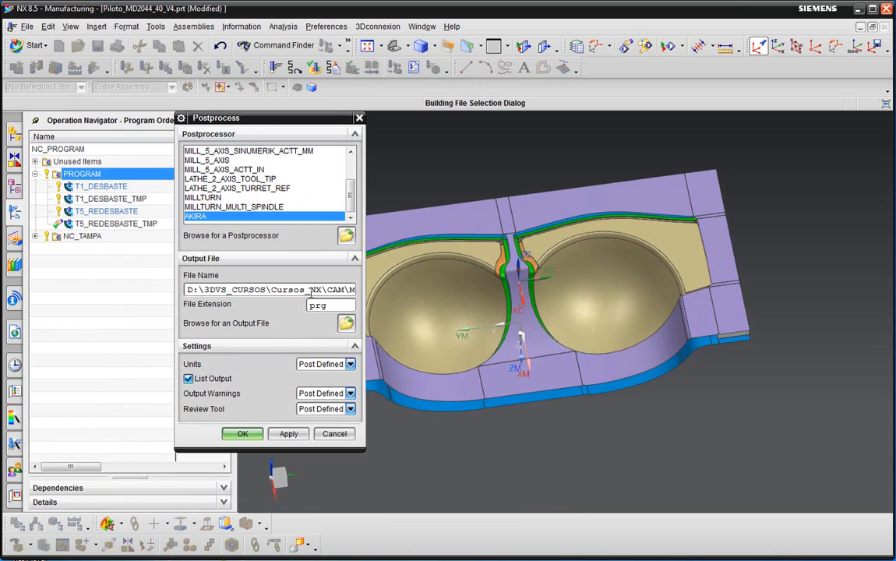
pyautogui.click(244, 433)
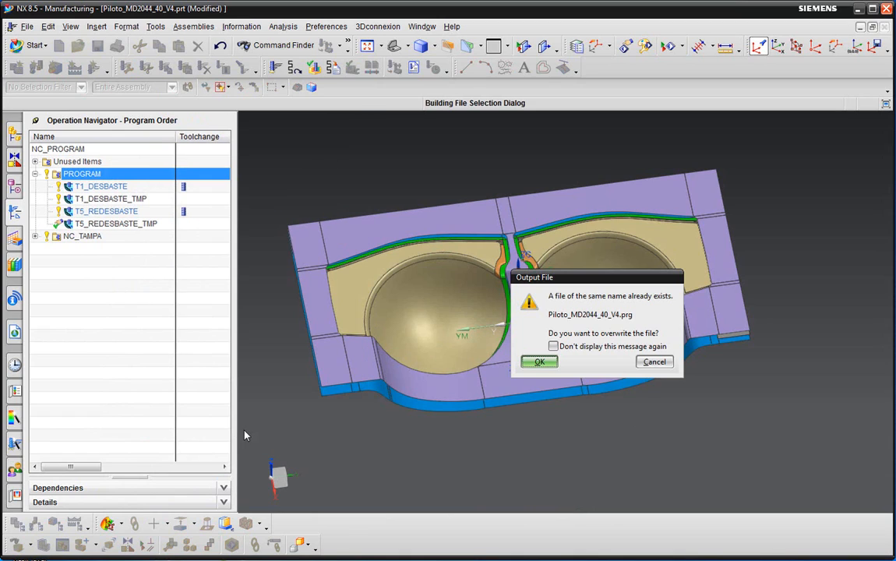
pyautogui.click(539, 361)
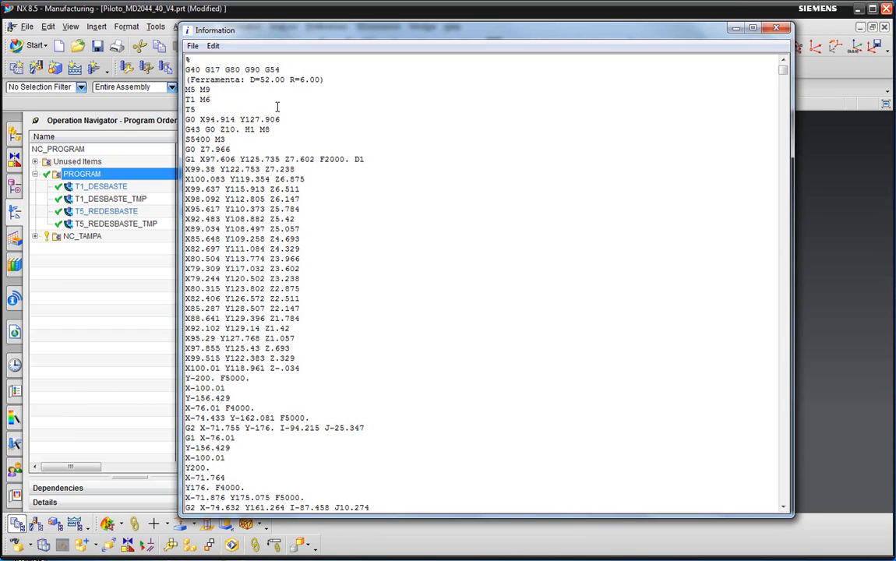
# Search the generated NC code for "T" and examine the start of the second D=52.00 R=6.00 operation for a work offset.
pyautogui.hotkey('ctrl', 'f')
pyautogui.moveTo(327, 124); pyautogui.dragTo(529, 91)
pyautogui.write('T')
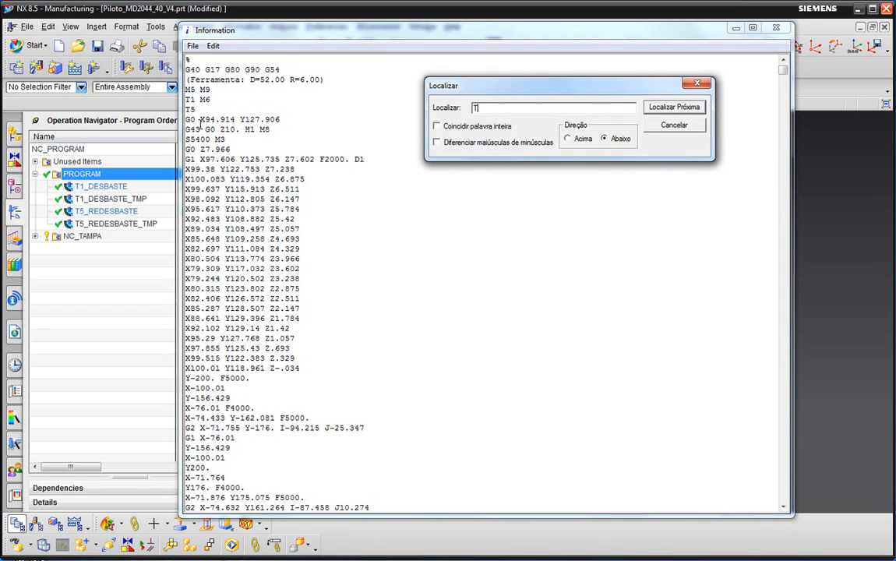
pyautogui.click(661, 109)
pyautogui.click(661, 109)
pyautogui.click(661, 109)
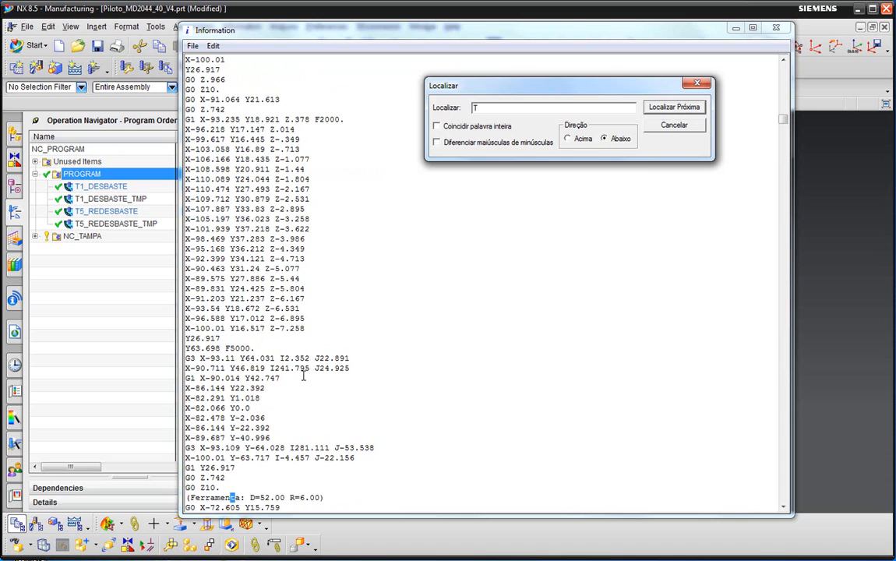
pyautogui.scroll(-1, 304, 377)
pyautogui.scroll(-3, 306, 375)
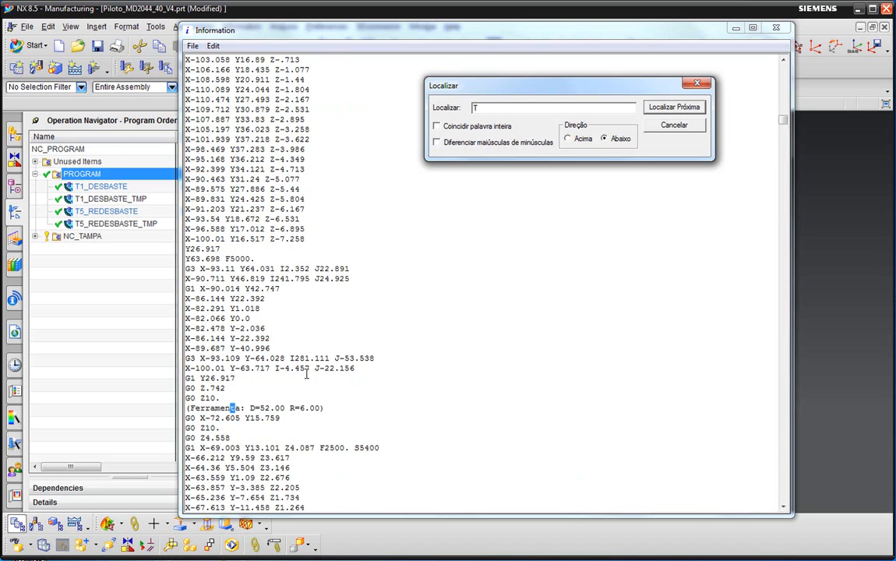
pyautogui.scroll(-1, 316, 370)
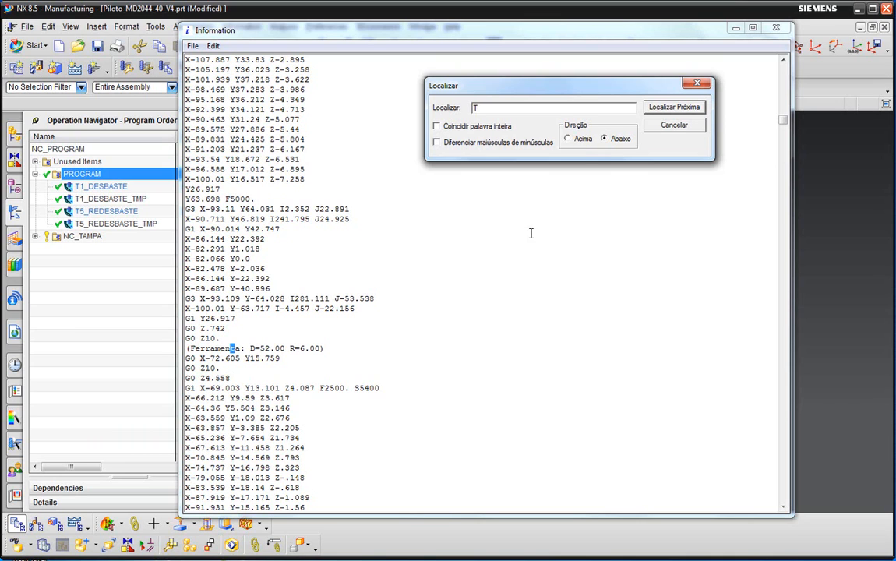
# Continue the search through both D=25.00 R=6.00 operations, check their starting lines for a work offset, and close the listing.
pyautogui.click(677, 107)
pyautogui.scroll(-3, 360, 387)
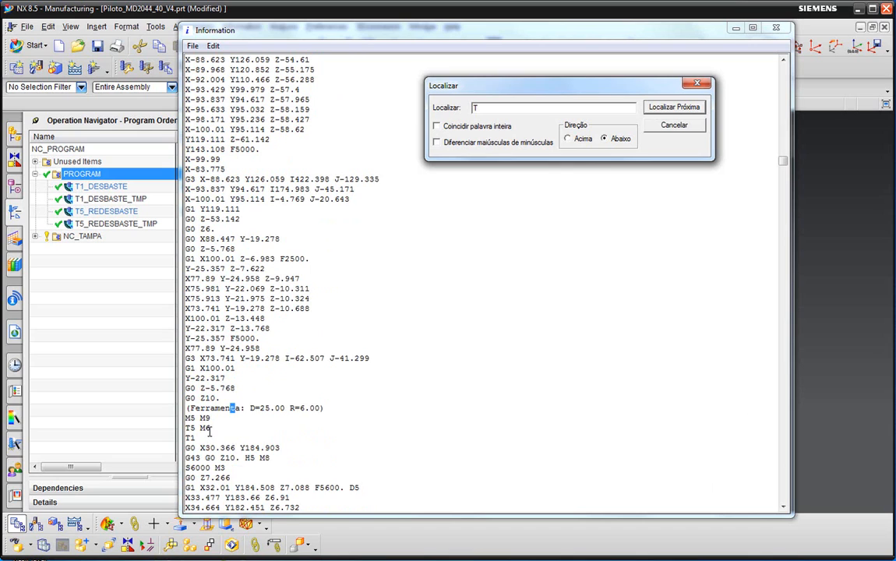
pyautogui.scroll(-1, 208, 428)
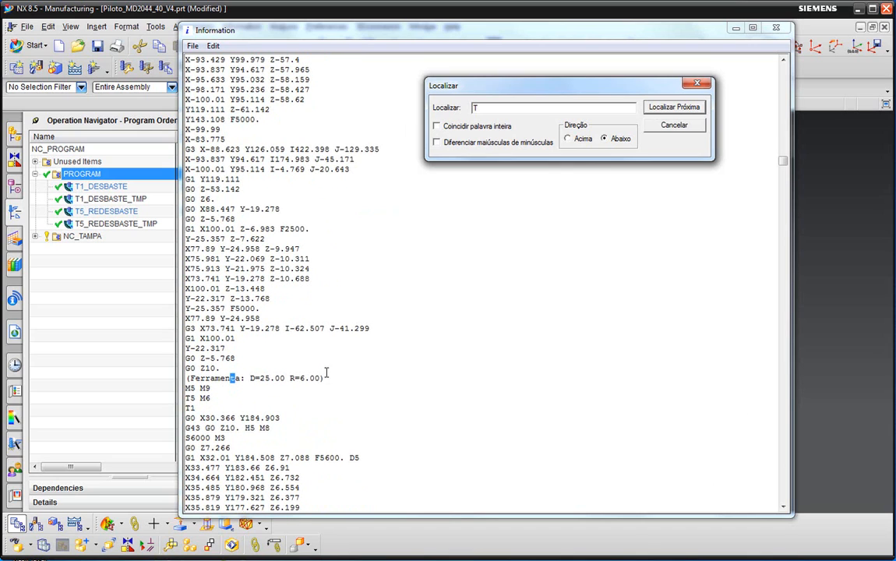
pyautogui.scroll(-2, 327, 371)
pyautogui.click(675, 107)
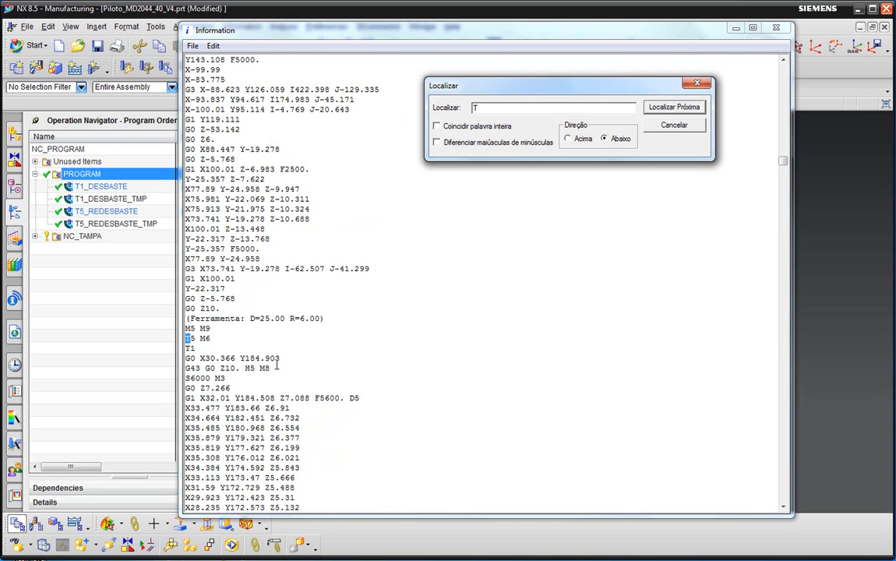
pyautogui.click(658, 110)
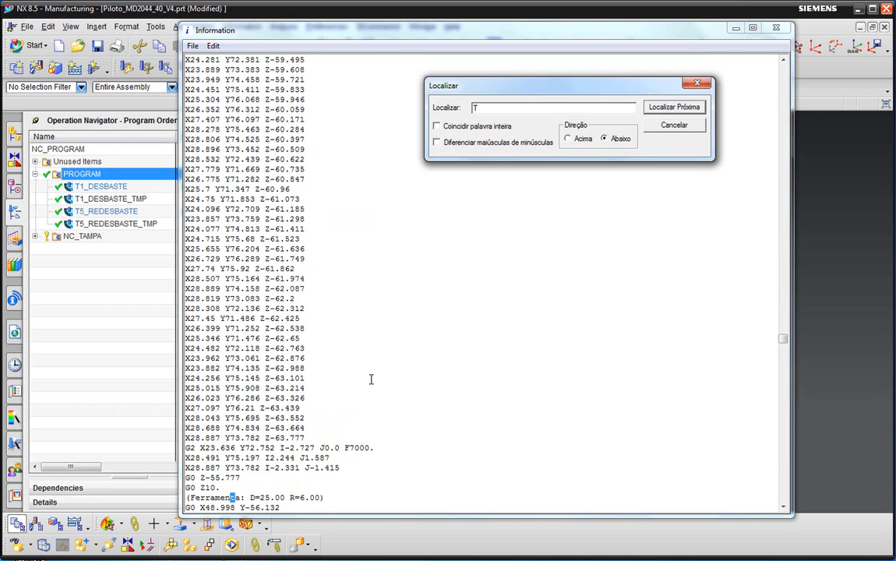
pyautogui.scroll(-4, 370, 377)
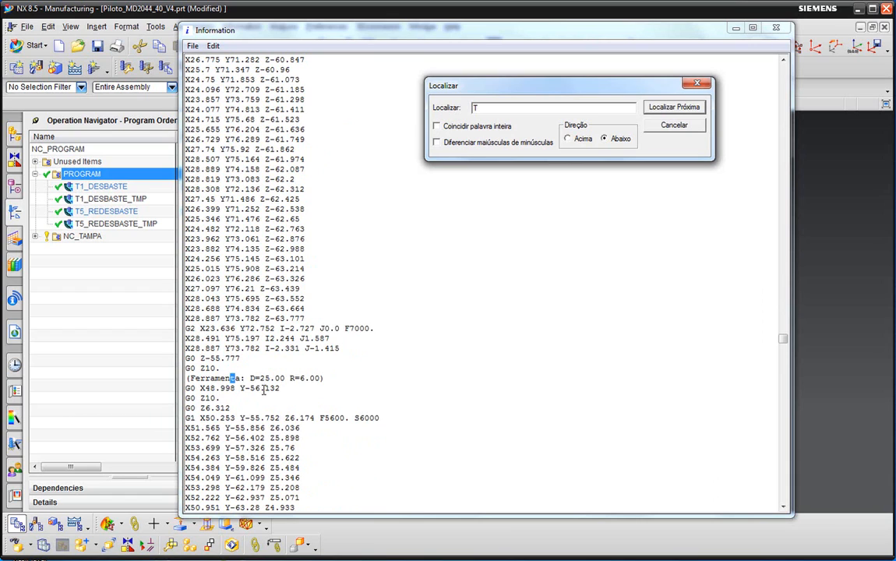
pyautogui.scroll(-1, 240, 398)
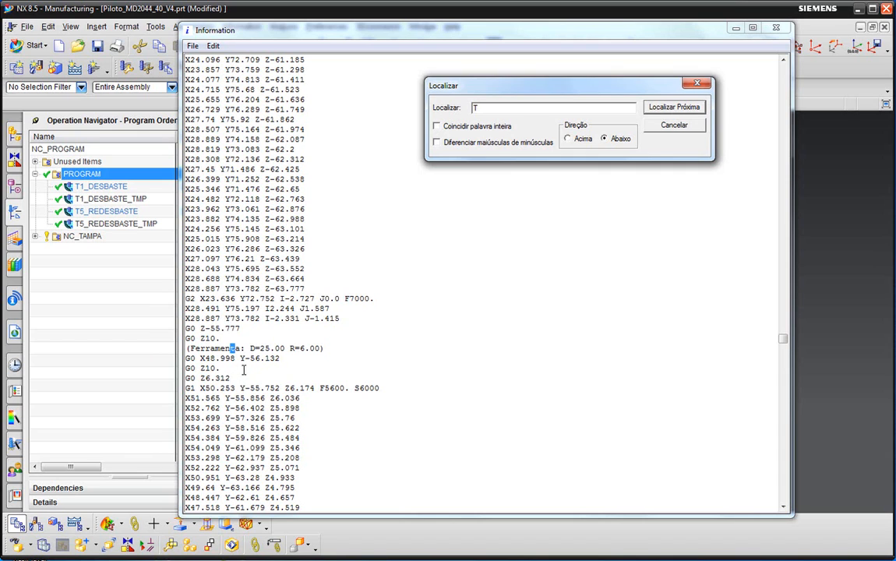
pyautogui.click(698, 83)
pyautogui.click(776, 30)
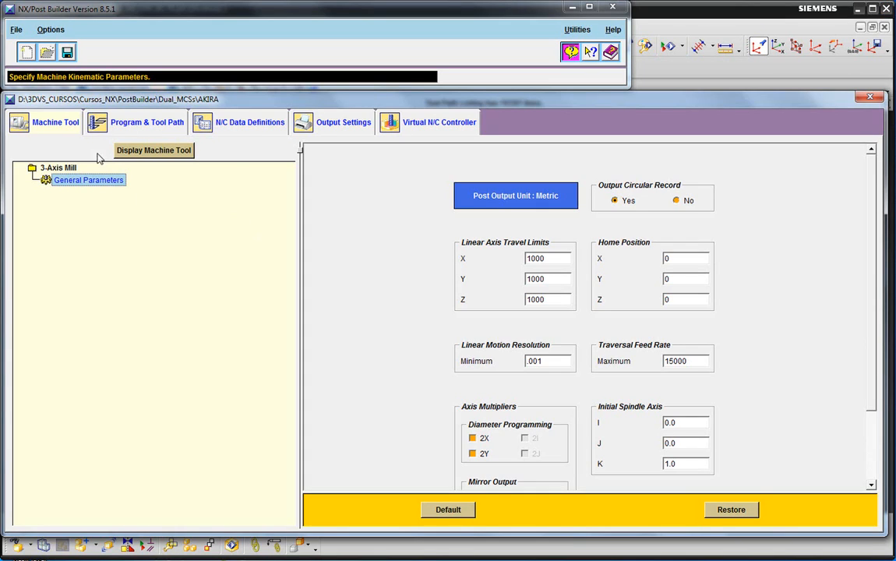
# In Post Builder, review the AKIRA post's motion events and its Start of Program blocks.
pyautogui.click(131, 126)
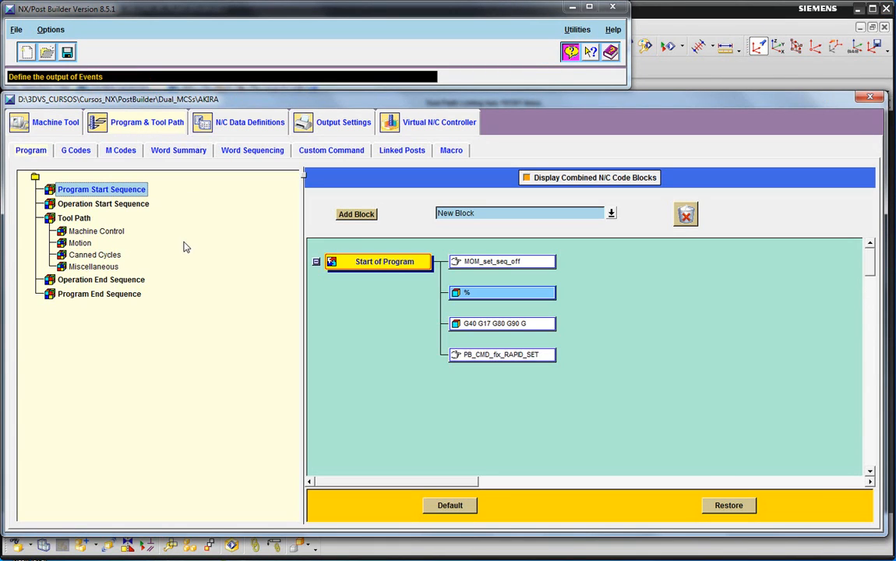
pyautogui.click(78, 242)
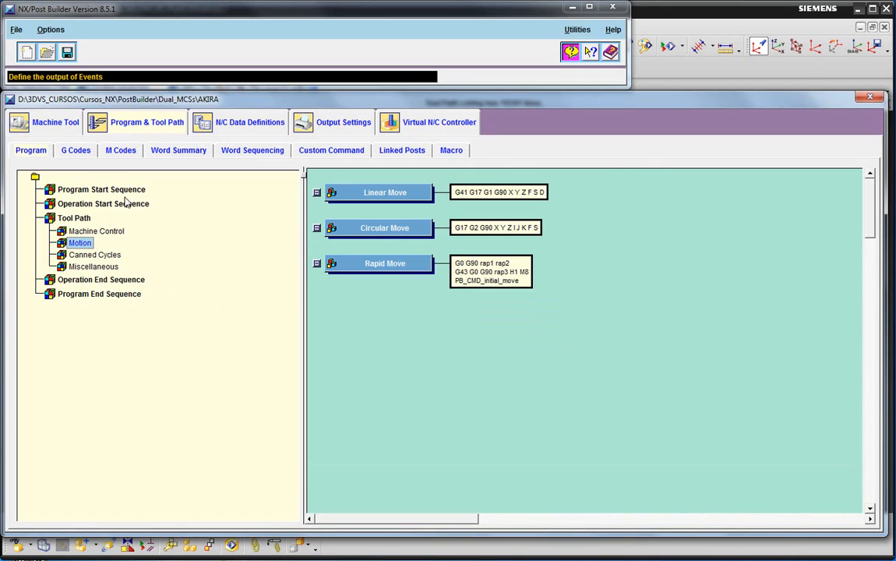
pyautogui.click(102, 189)
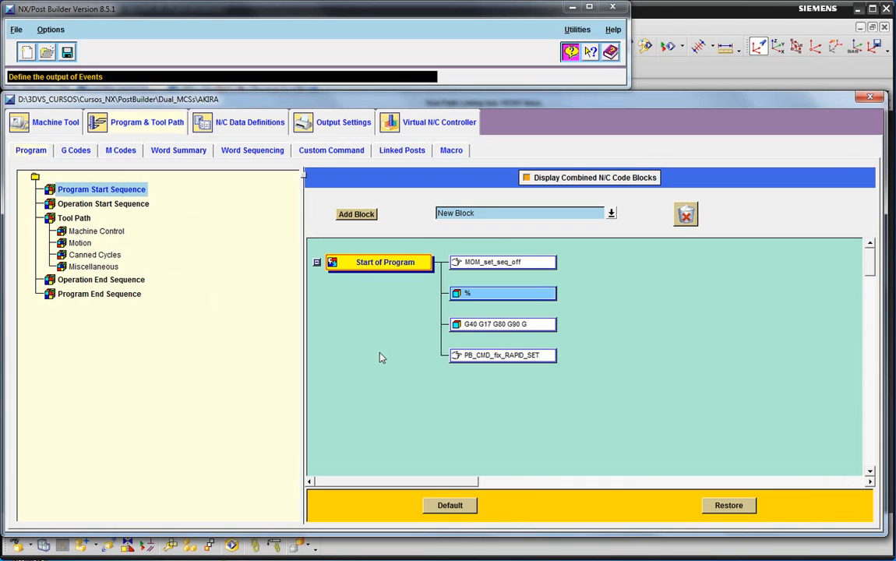
# Copy the $mom_fixture_offset_value expression from the last G word of the absolute_mode block, leaving the word and block unedited.
pyautogui.doubleClick(489, 332)
pyautogui.rightClick(355, 302)
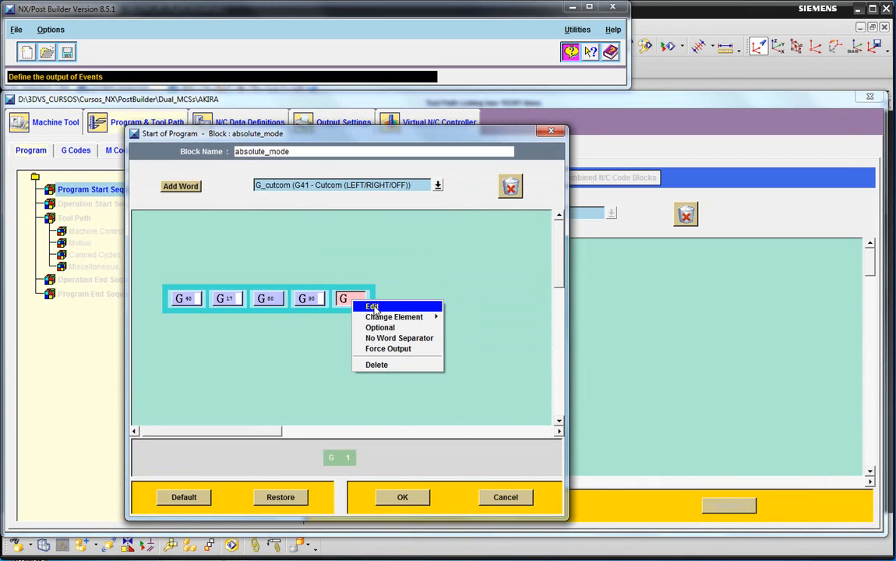
pyautogui.click(373, 307)
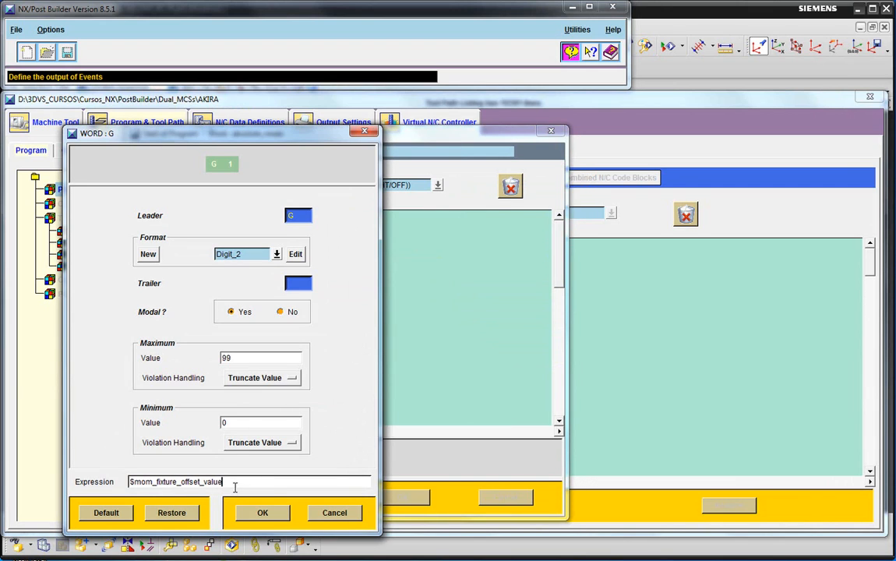
pyautogui.moveTo(234, 485); pyautogui.dragTo(137, 484)
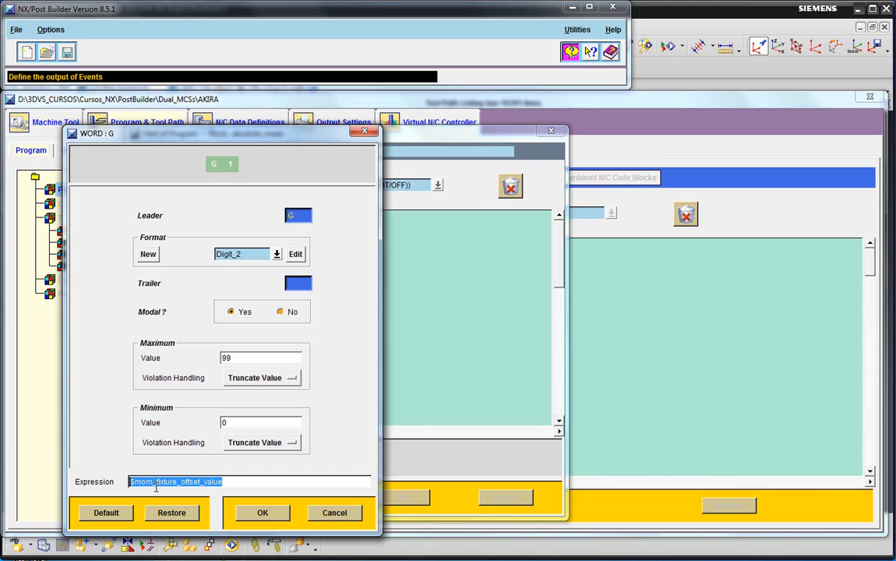
pyautogui.rightClick(147, 484)
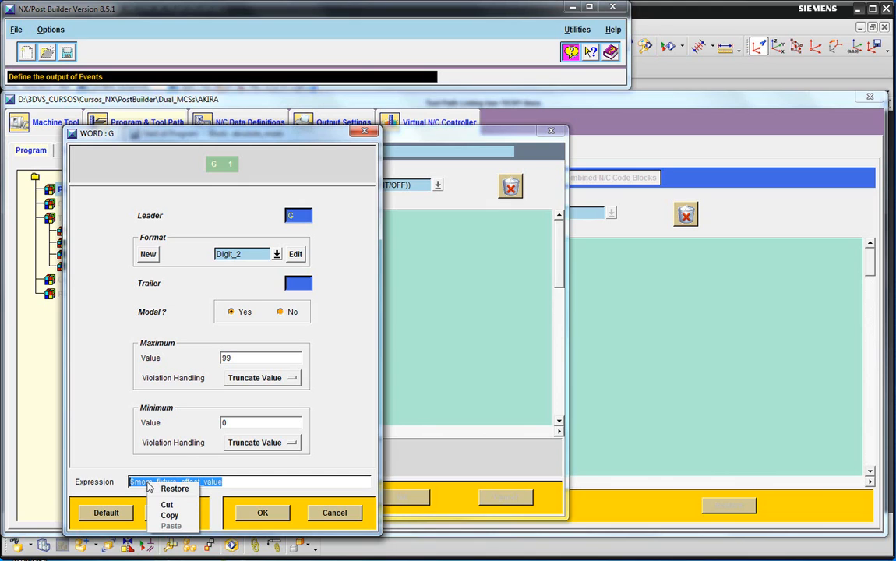
pyautogui.click(170, 516)
pyautogui.click(330, 514)
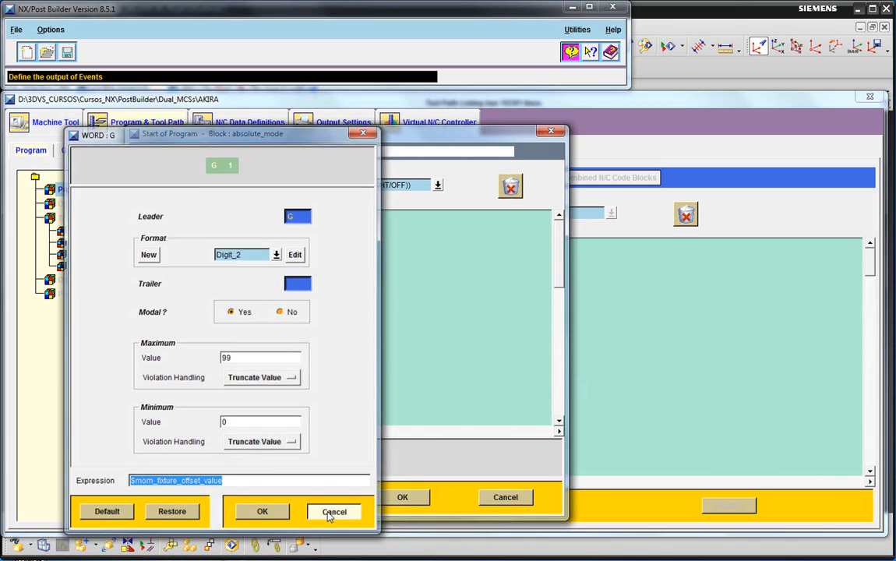
pyautogui.click(504, 497)
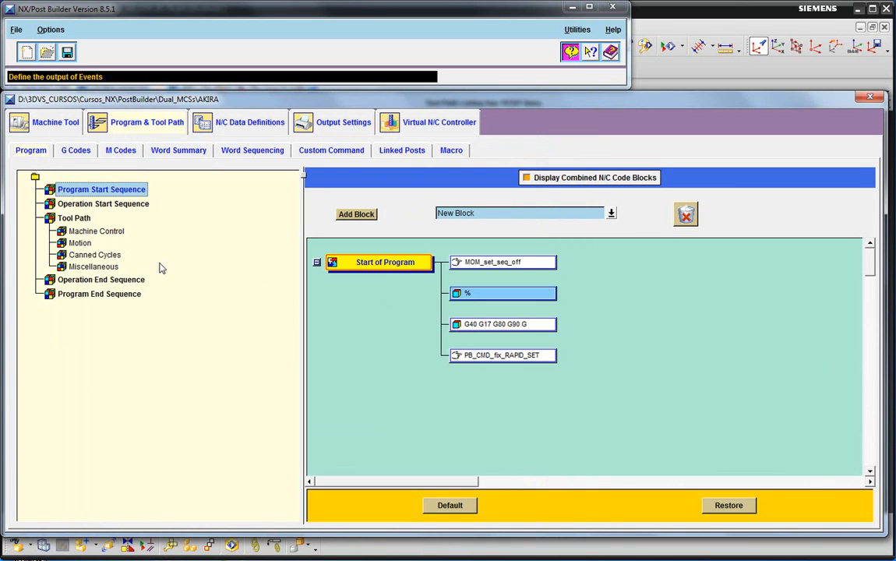
# Remove the G90 absolute-mode word from both the G0 and the G43 blocks of the Rapid Move event.
pyautogui.click(81, 243)
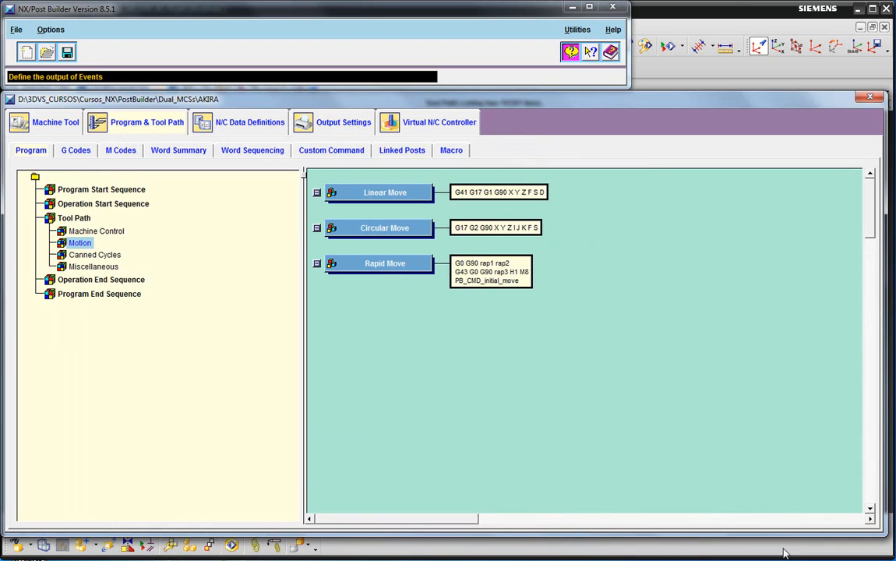
pyautogui.click(385, 264)
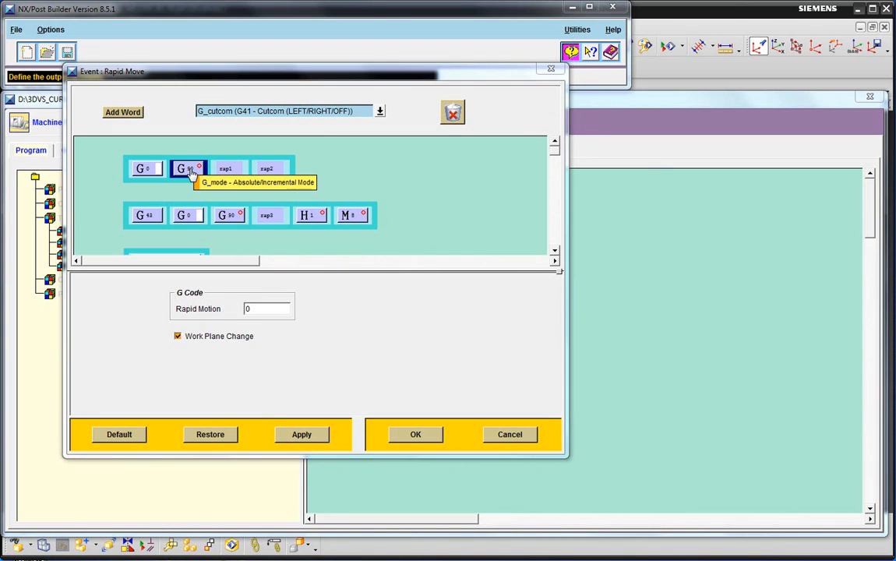
pyautogui.moveTo(192, 171); pyautogui.dragTo(453, 118)
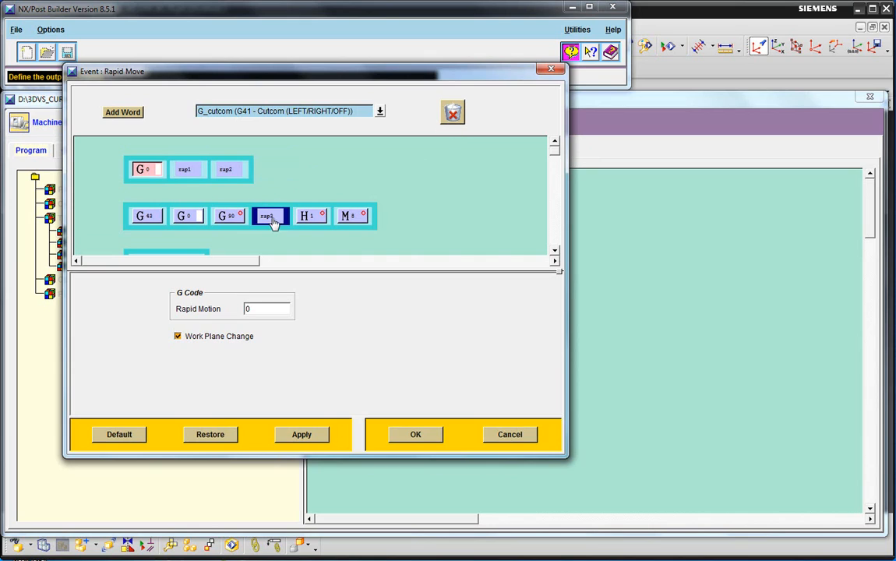
pyautogui.moveTo(234, 216); pyautogui.dragTo(455, 117)
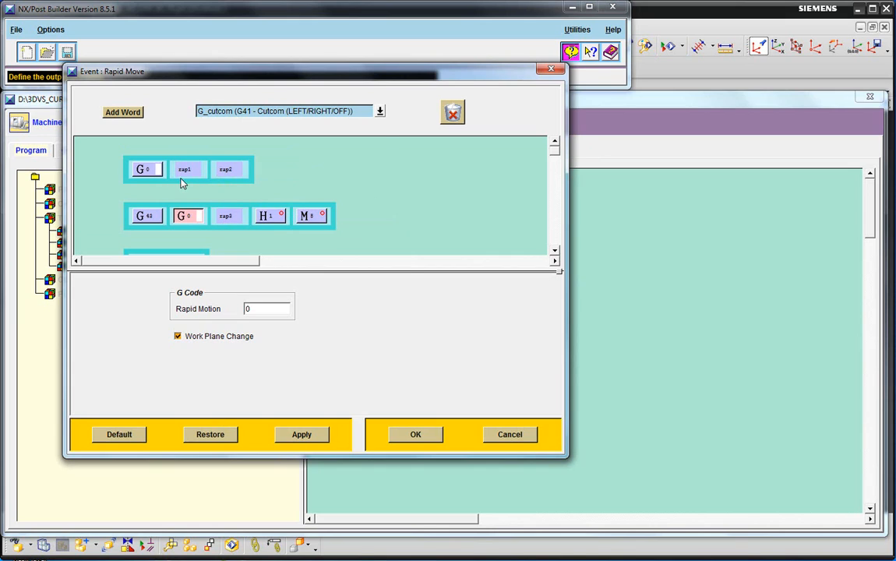
# Add a G-MCS Fixture Offset (54 ~ 59) word right after G0 in the first block of the Rapid Move event.
pyautogui.click(380, 112)
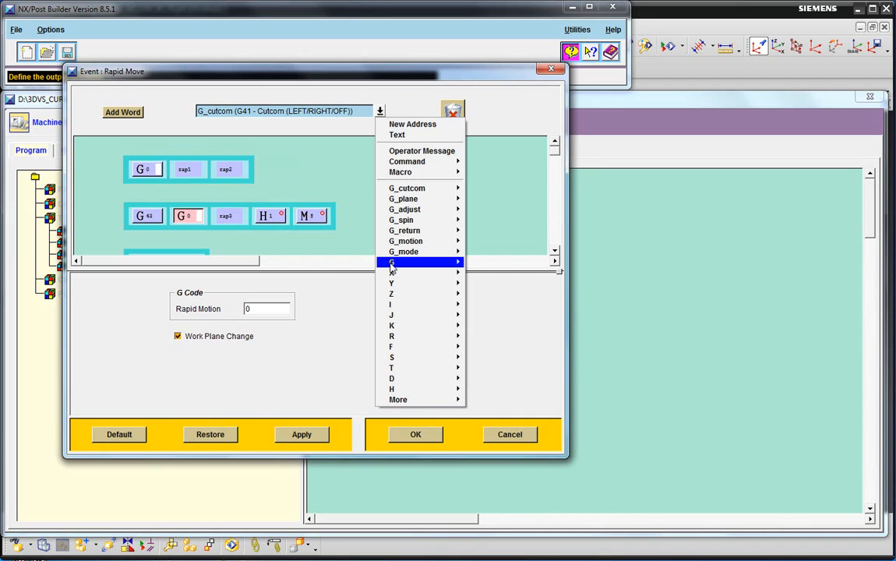
pyautogui.moveTo(392, 266)
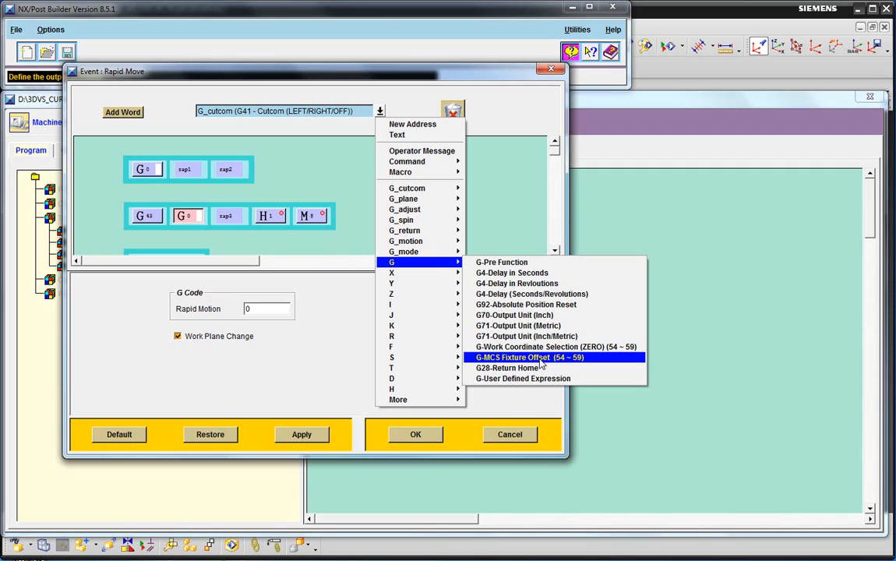
pyautogui.click(493, 358)
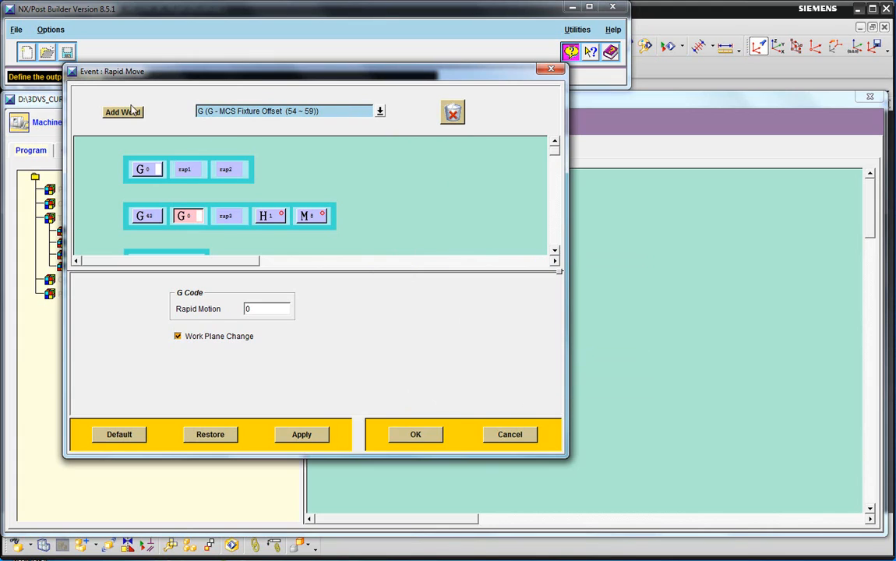
pyautogui.moveTo(131, 110); pyautogui.dragTo(180, 173)
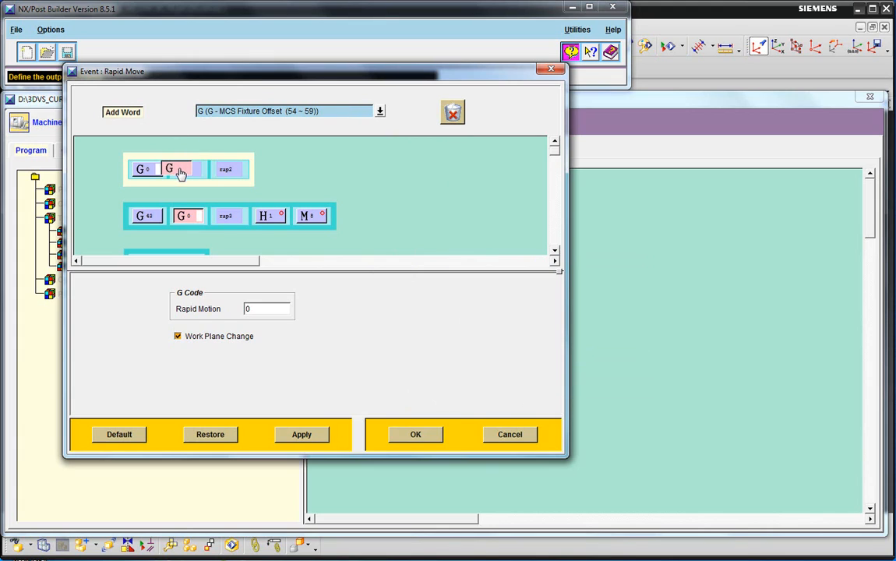
pyautogui.click(187, 171)
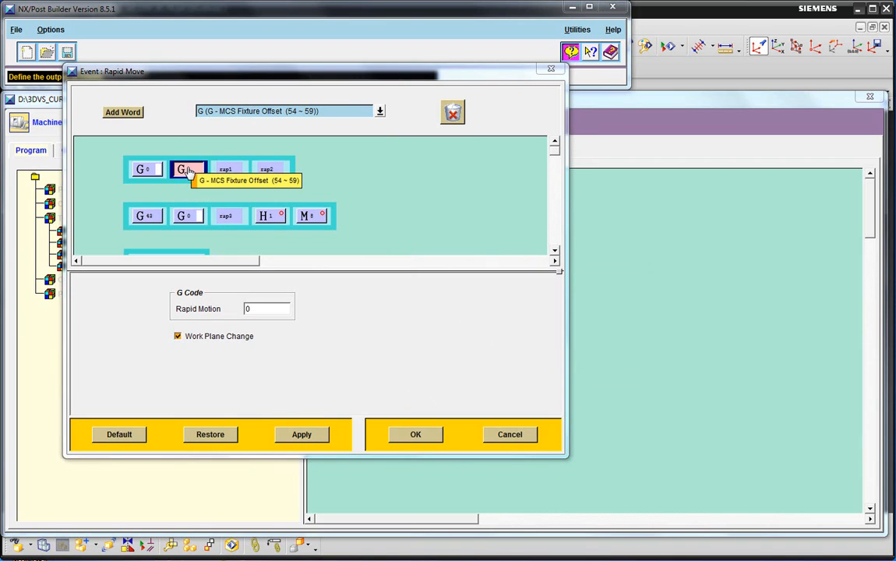
# Replace the new G word's user-defined expression with the copied $mom_fixture_offset_value expression, and save the post with the accepted Rapid Move event.
pyautogui.rightClick(187, 171)
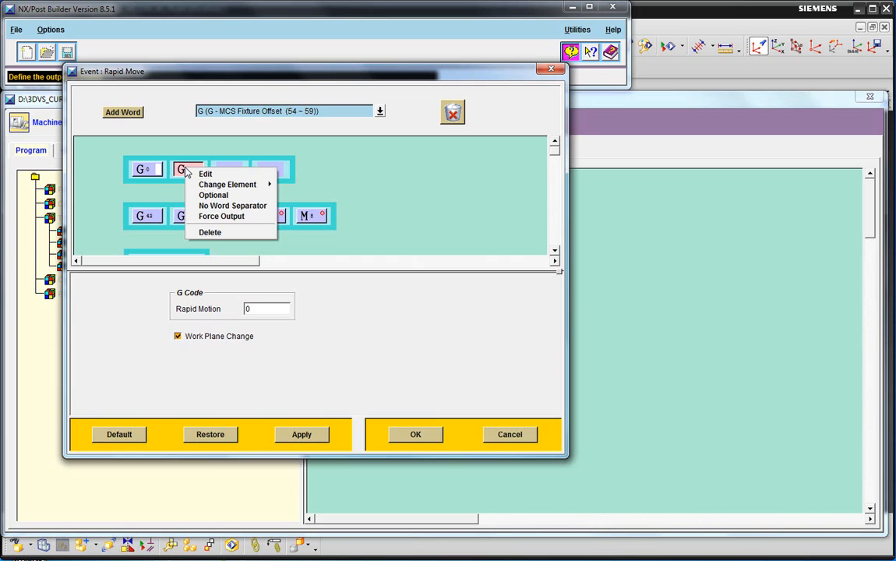
pyautogui.moveTo(227, 185)
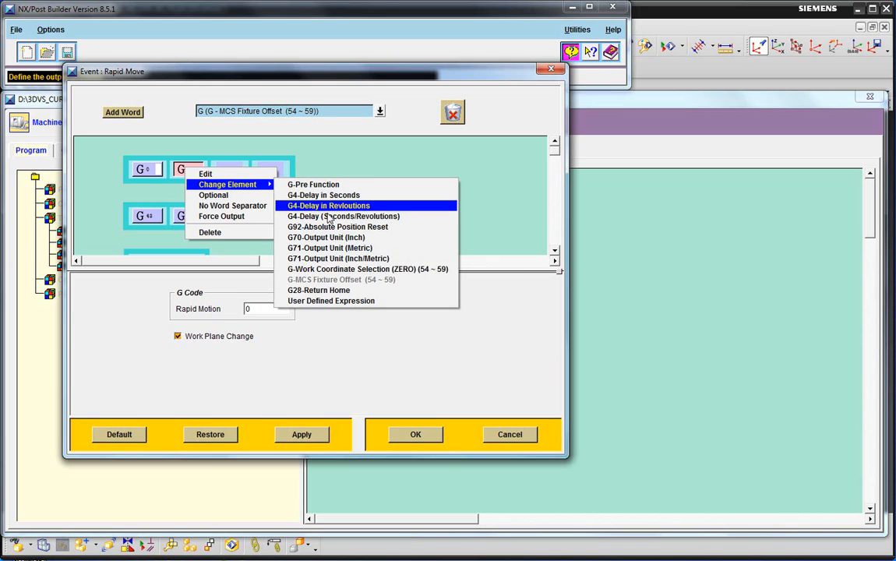
pyautogui.click(349, 301)
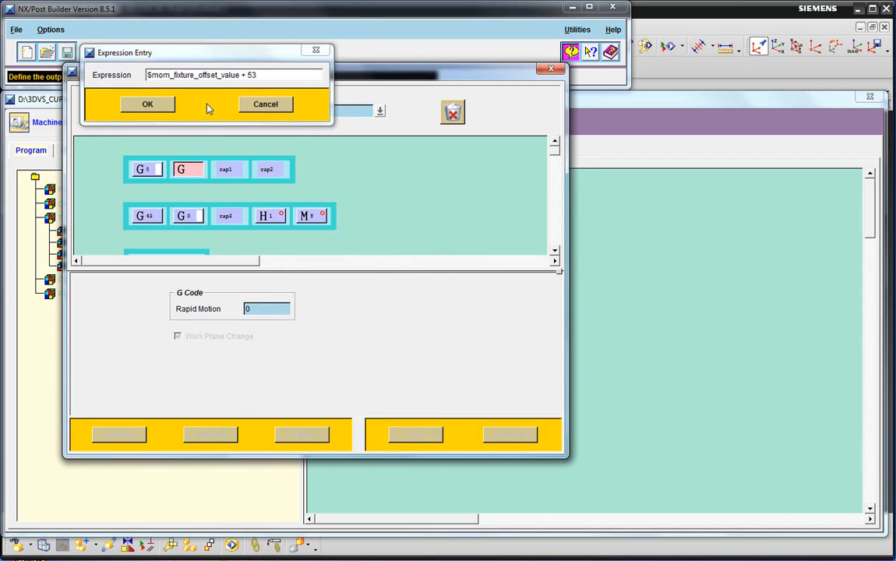
pyautogui.moveTo(280, 80); pyautogui.dragTo(187, 80)
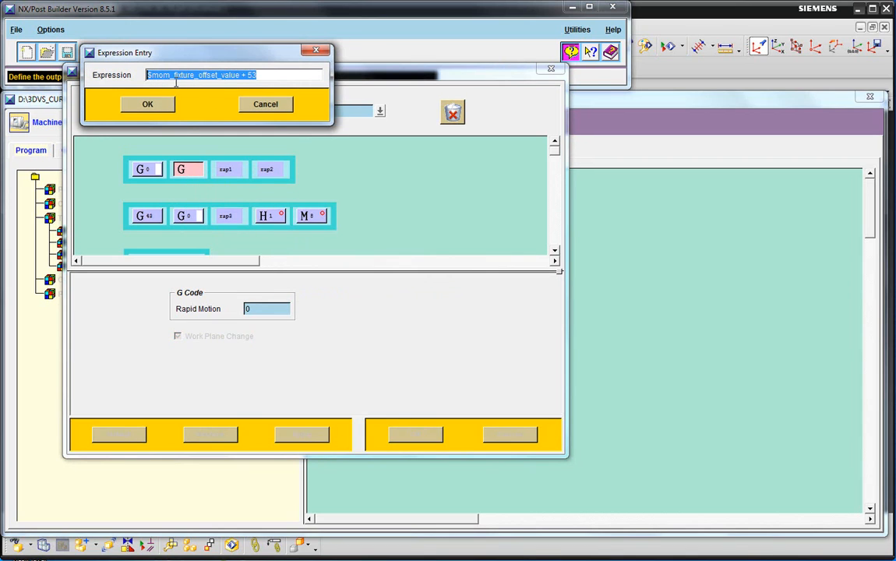
pyautogui.press('Delete')
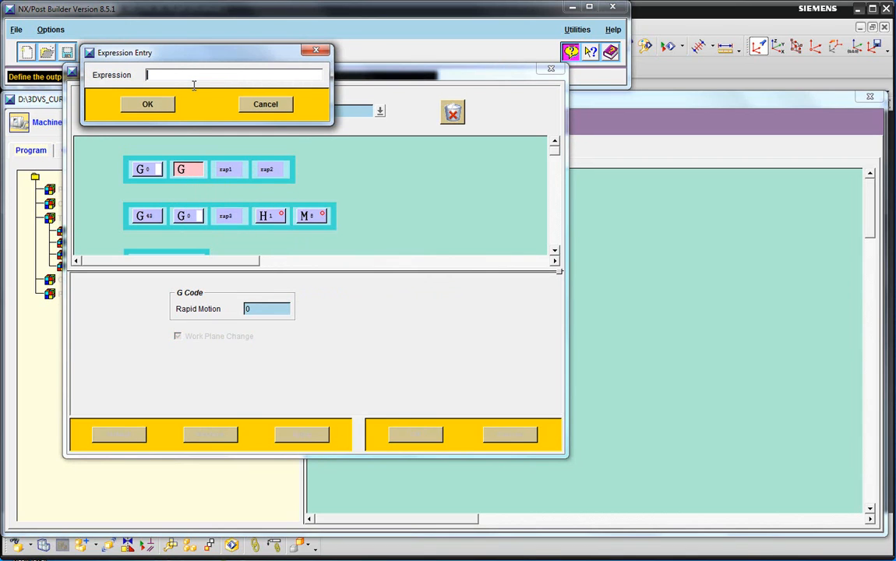
pyautogui.hotkey('ctrl', 'v')
pyautogui.click(147, 104)
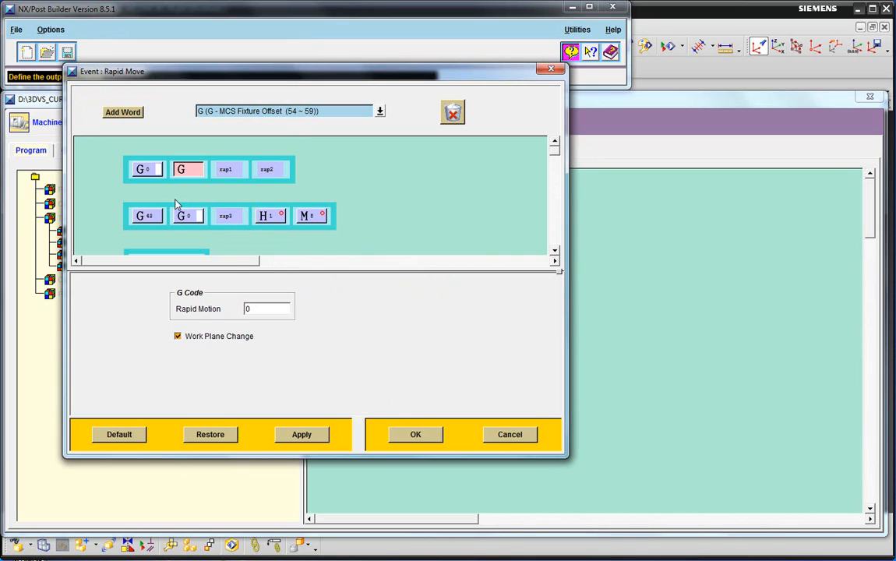
pyautogui.click(415, 437)
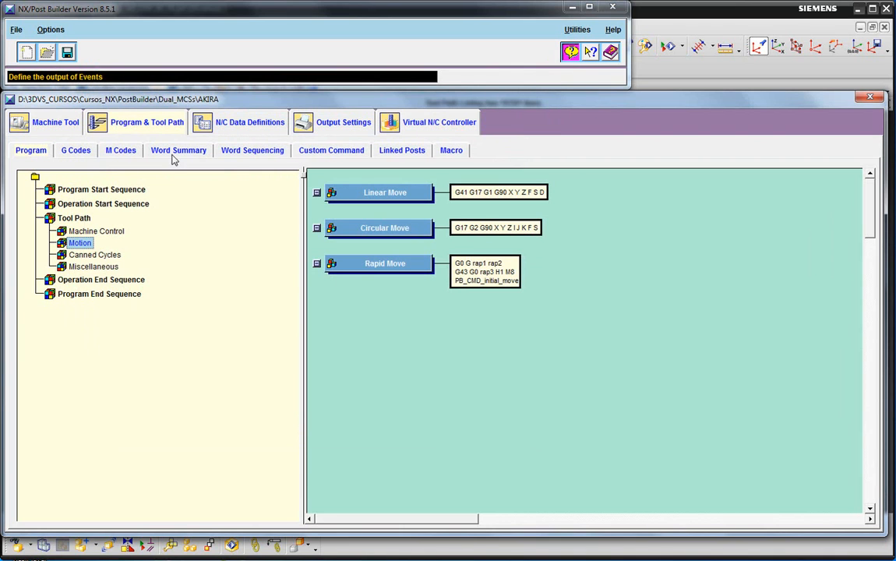
pyautogui.click(67, 52)
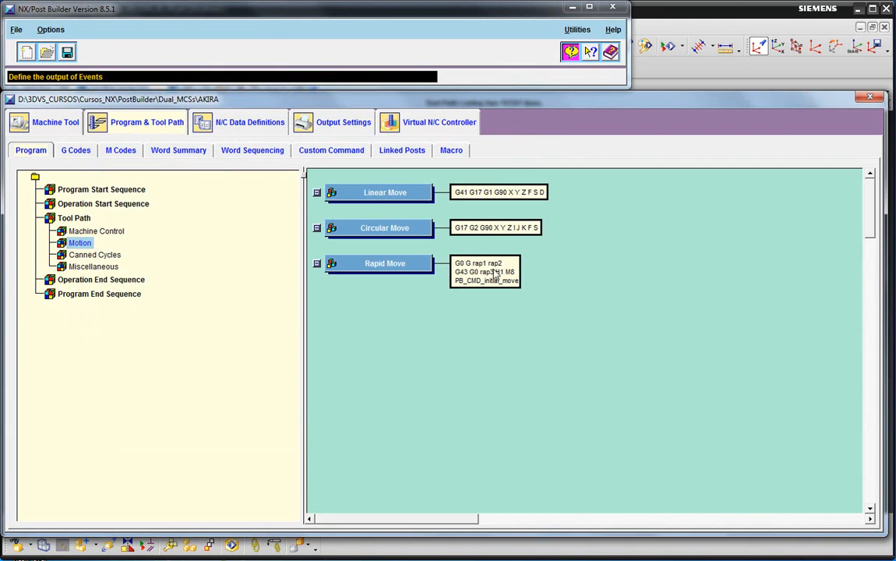
# Switch to NX and postprocess the PROGRAM group with the AKIRA post, listing the output.
pyautogui.click(682, 75)
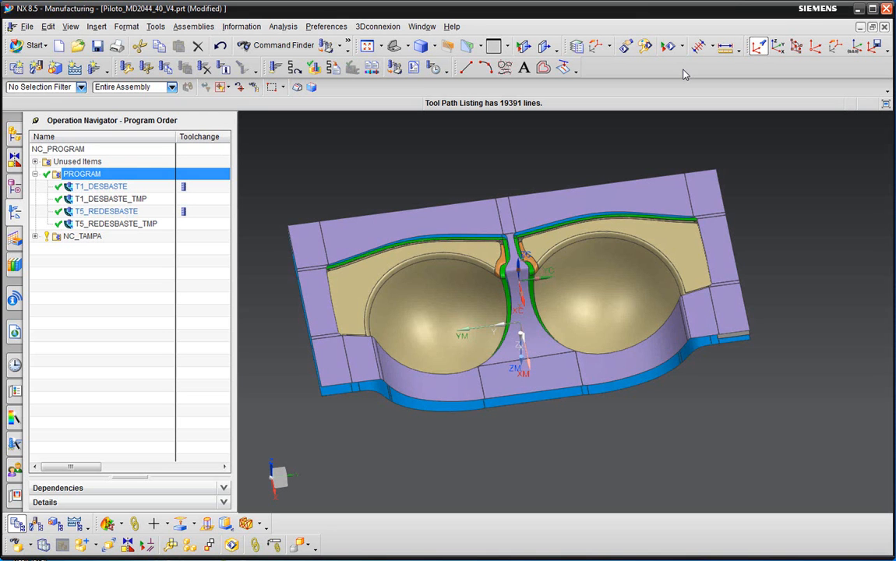
pyautogui.rightClick(91, 177)
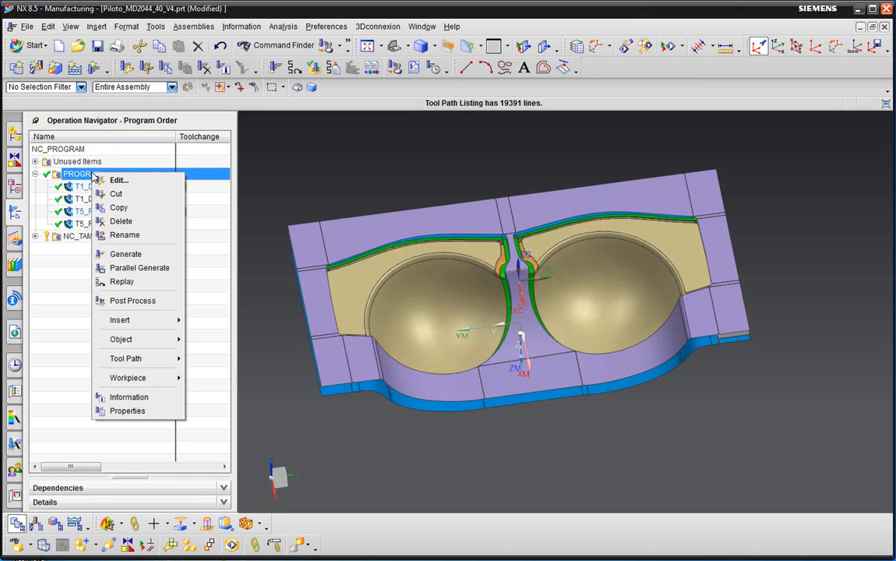
pyautogui.click(125, 357)
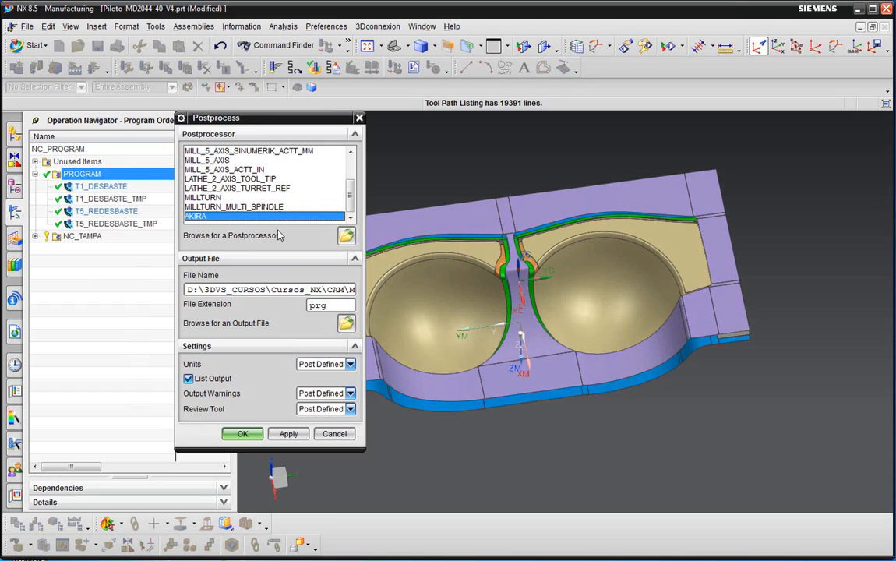
pyautogui.click(242, 433)
pyautogui.click(540, 362)
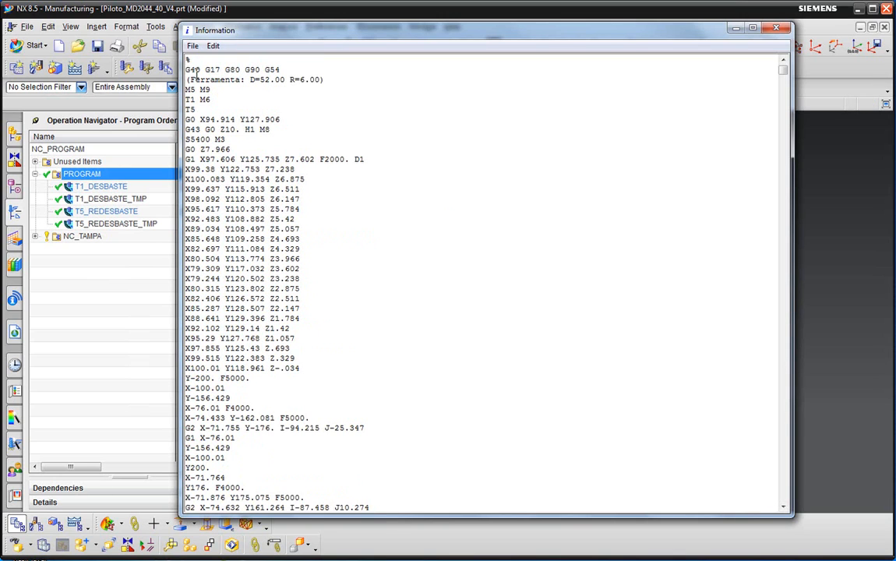
# Search the listing for T up to the second D=52.00 R=6.00 operation and check its starting lines for a work offset.
pyautogui.hotkey('ctrl', 'f')
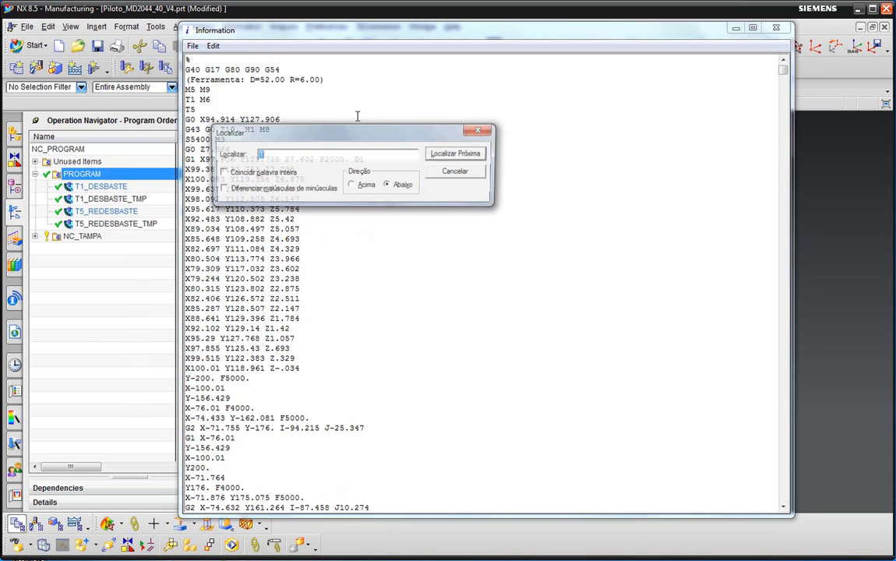
pyautogui.moveTo(350, 129); pyautogui.dragTo(566, 89)
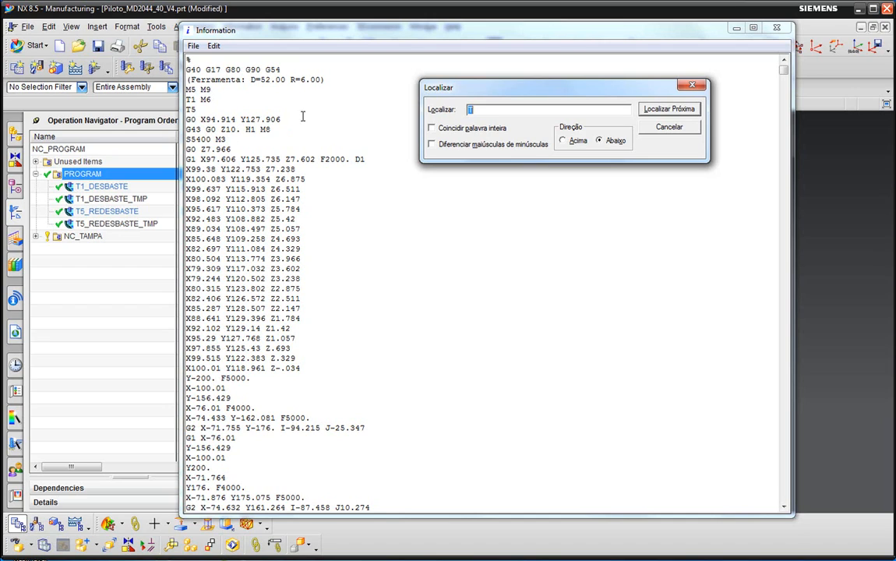
pyautogui.click(530, 114)
pyautogui.click(651, 111)
pyautogui.click(651, 110)
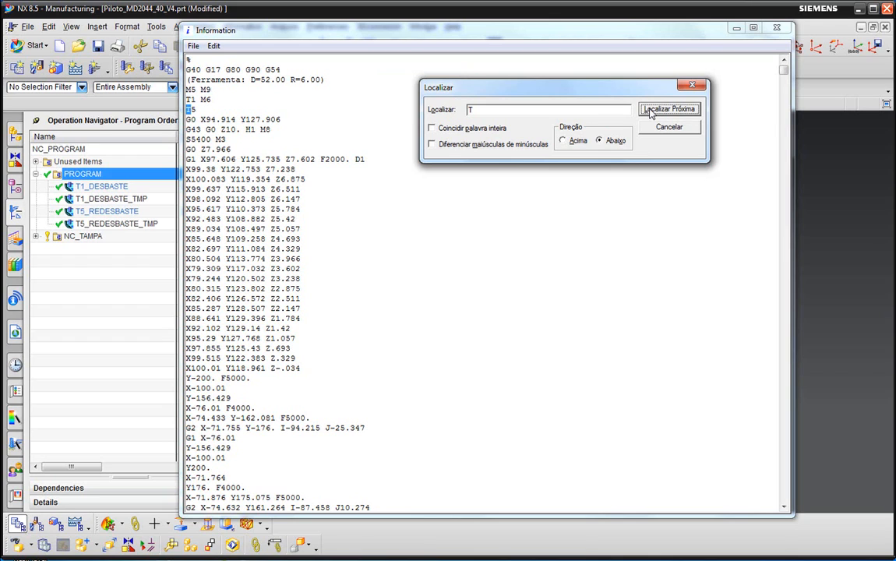
pyautogui.click(651, 110)
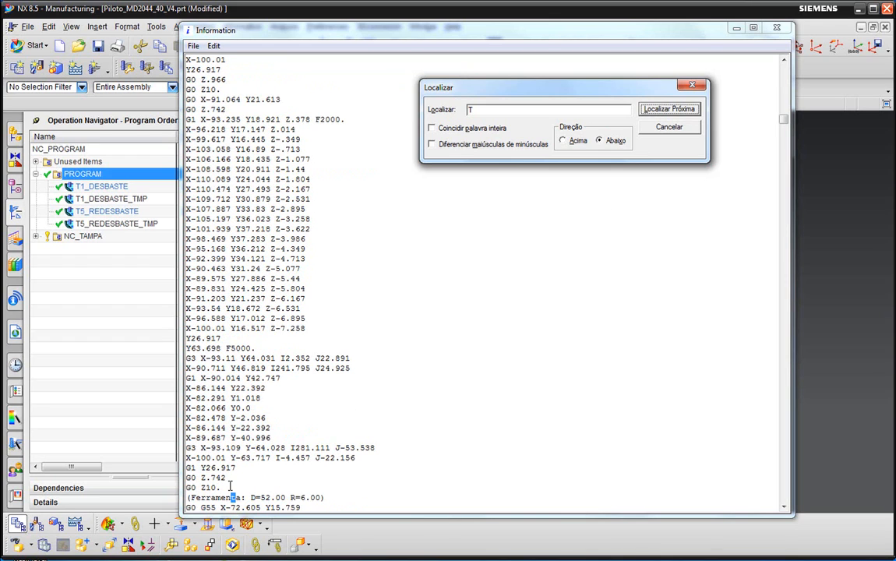
pyautogui.scroll(-1, 289, 447)
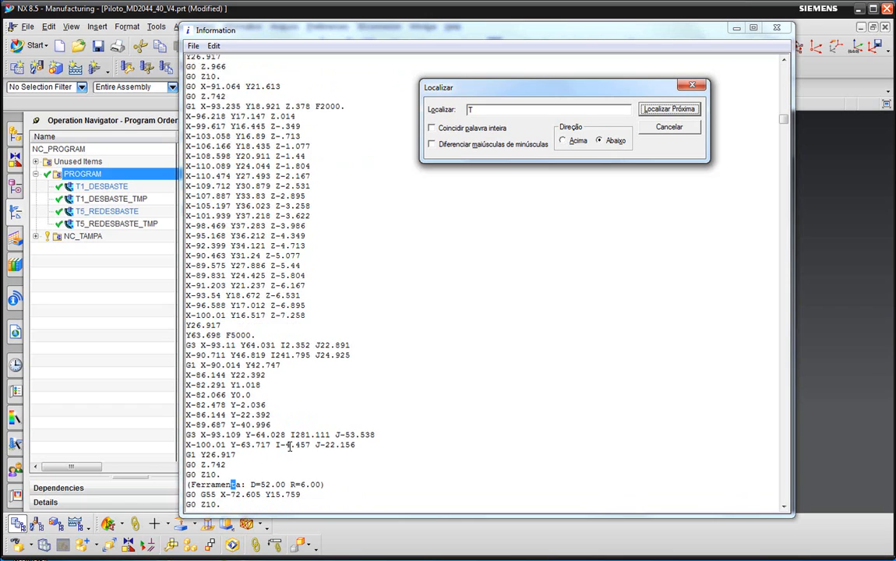
pyautogui.scroll(-3, 289, 446)
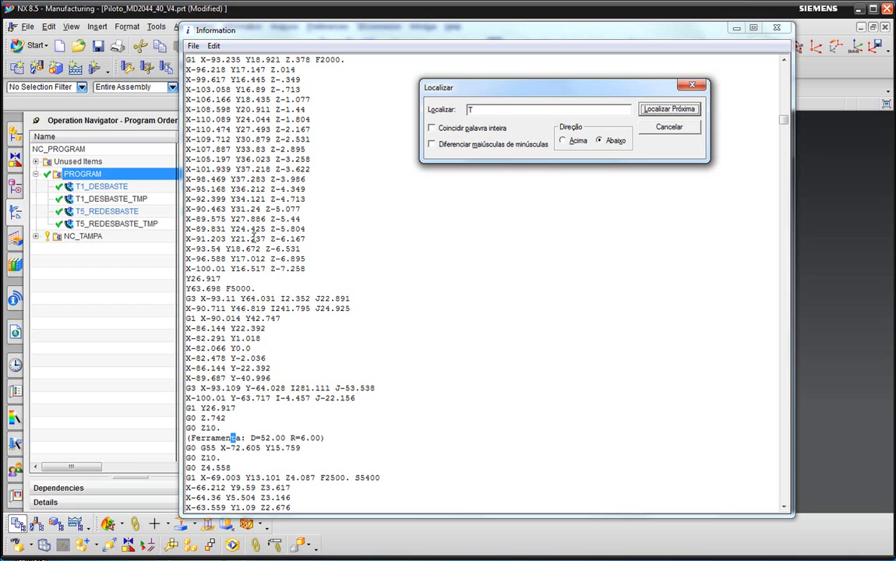
# Continue the search through both D=25.00 R=6.00 operations and check the work offset in each one's first rapid line.
pyautogui.click(668, 109)
pyautogui.scroll(-1, 371, 427)
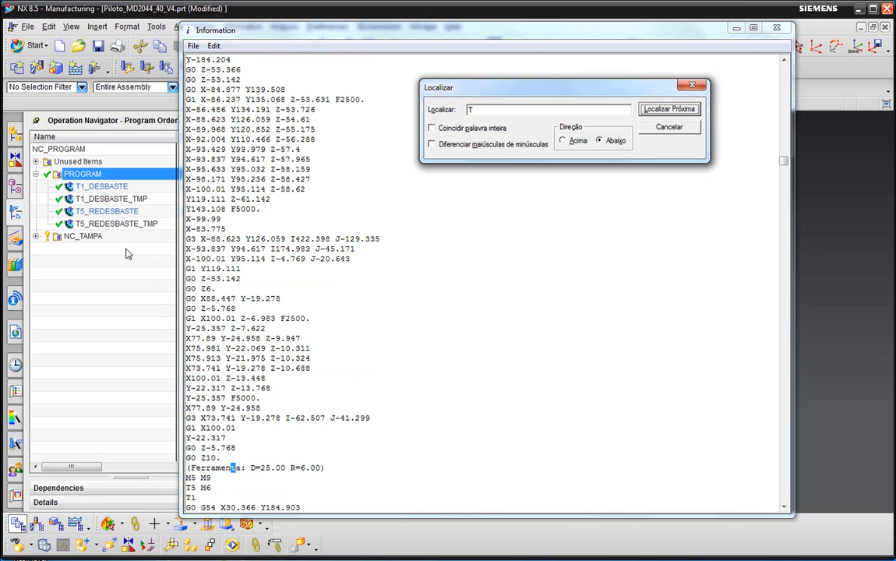
pyautogui.scroll(-1, 233, 460)
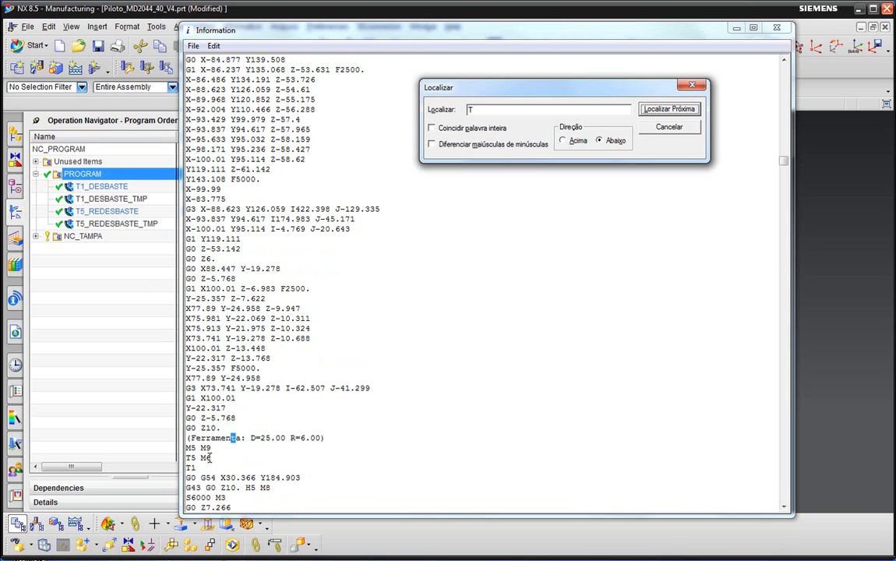
pyautogui.scroll(-1, 187, 415)
pyautogui.click(206, 450)
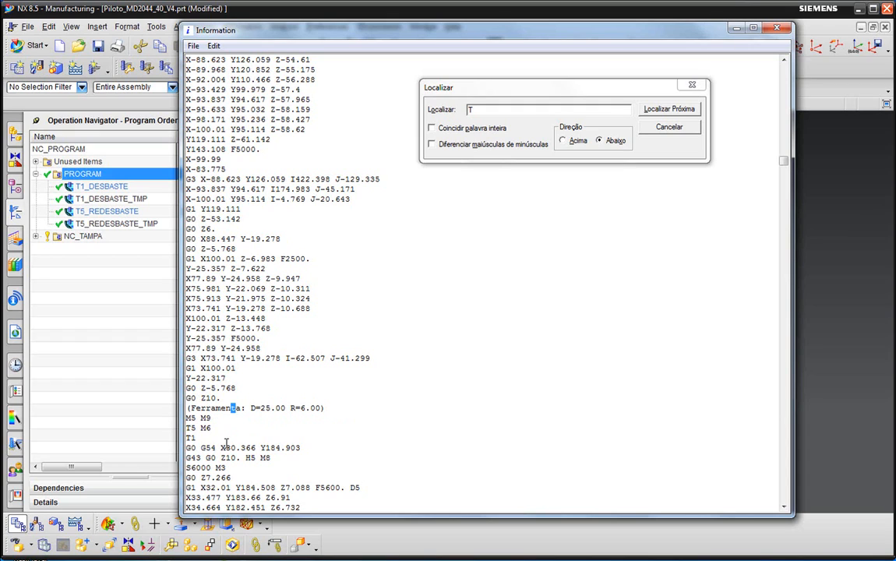
pyautogui.click(668, 109)
pyautogui.click(666, 111)
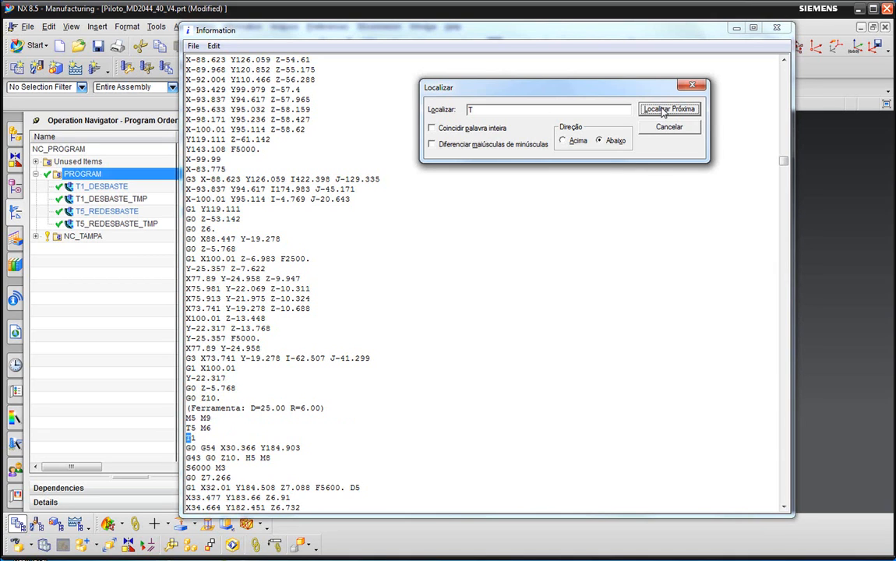
pyautogui.click(666, 111)
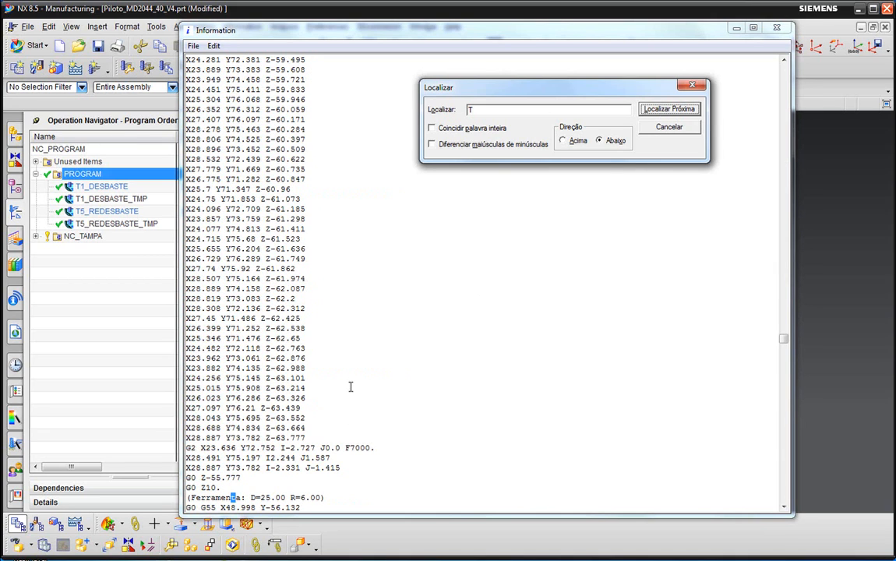
pyautogui.scroll(-2, 346, 416)
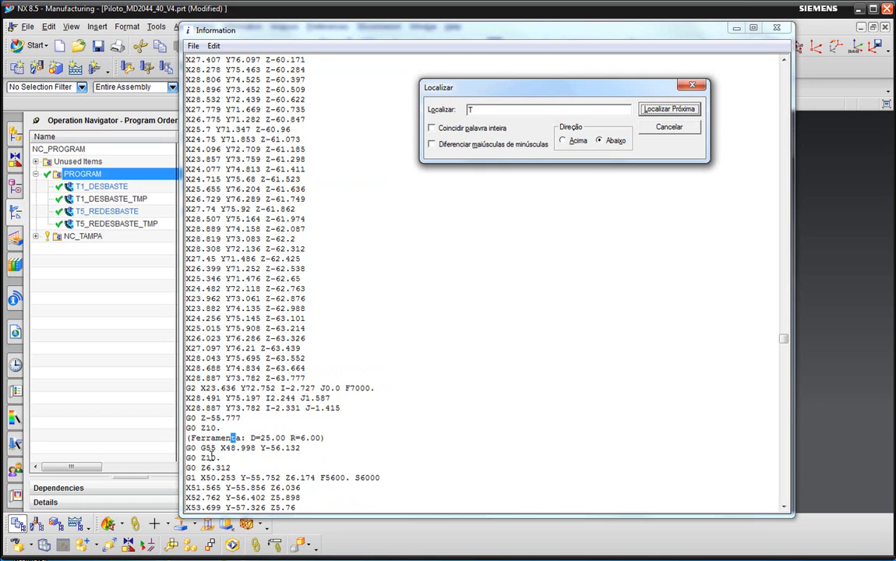
pyautogui.click(206, 453)
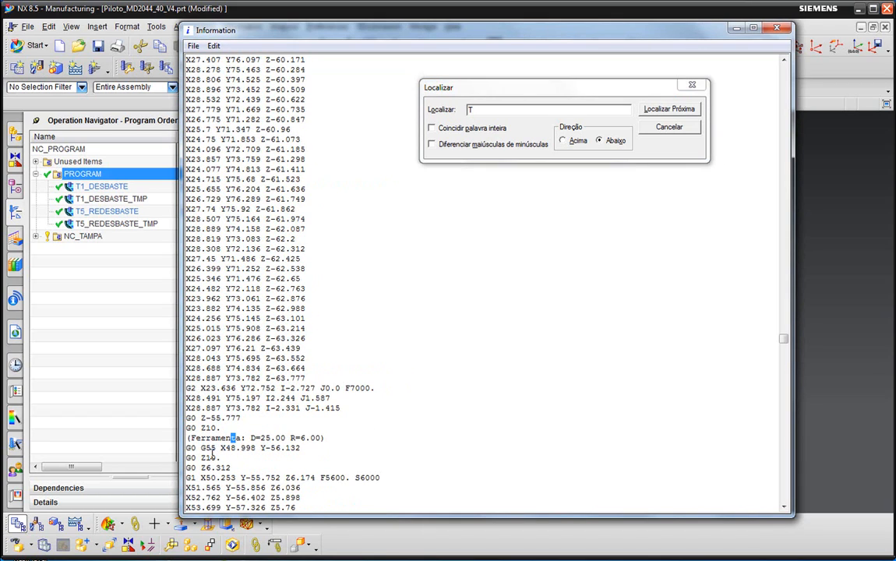
pyautogui.doubleClick(210, 450)
pyautogui.moveTo(222, 428); pyautogui.dragTo(188, 432)
# Search past the last tool comment, return to the start of the listing, and search for T again from the % line.
pyautogui.click(667, 109)
pyautogui.click(664, 110)
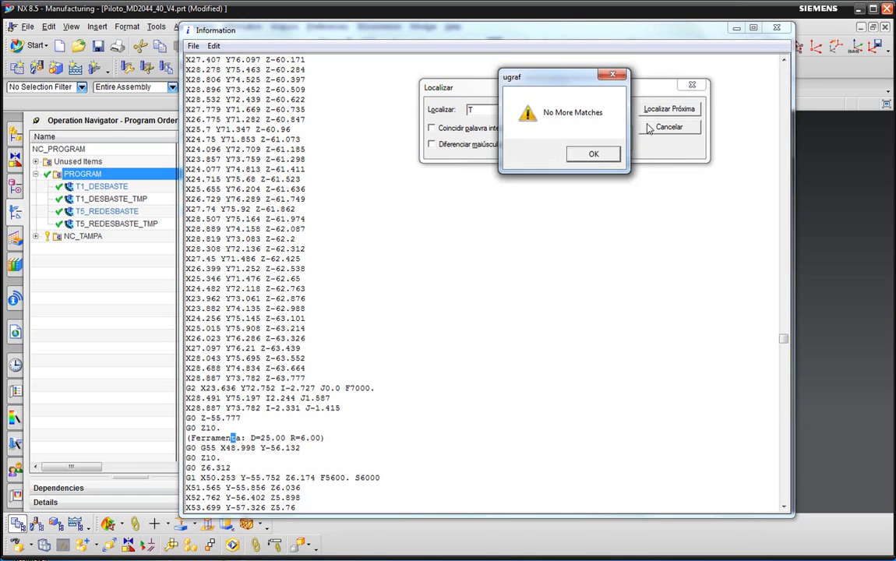
pyautogui.press('Return')
pyautogui.click(785, 121)
pyautogui.moveTo(787, 120); pyautogui.dragTo(785, 65)
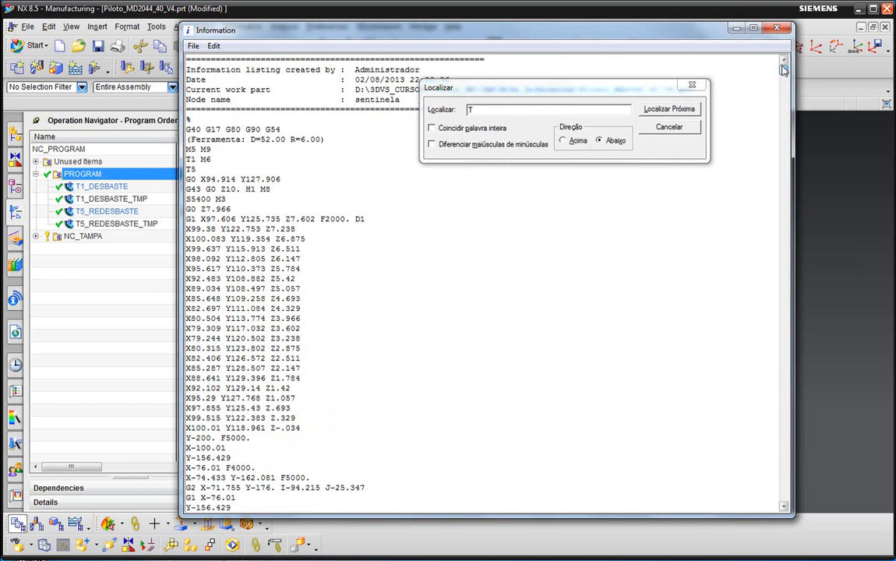
pyautogui.press('Return')
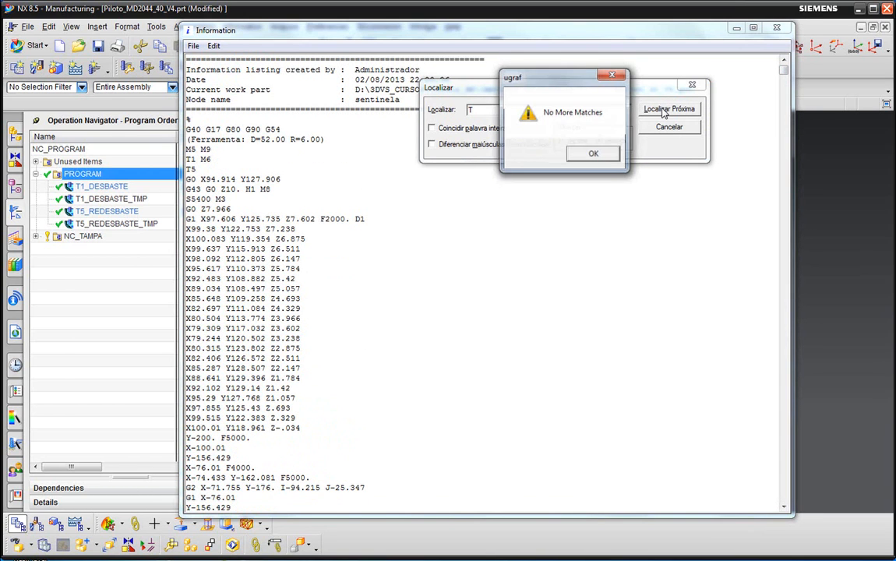
pyautogui.press('Return')
pyautogui.click(201, 124)
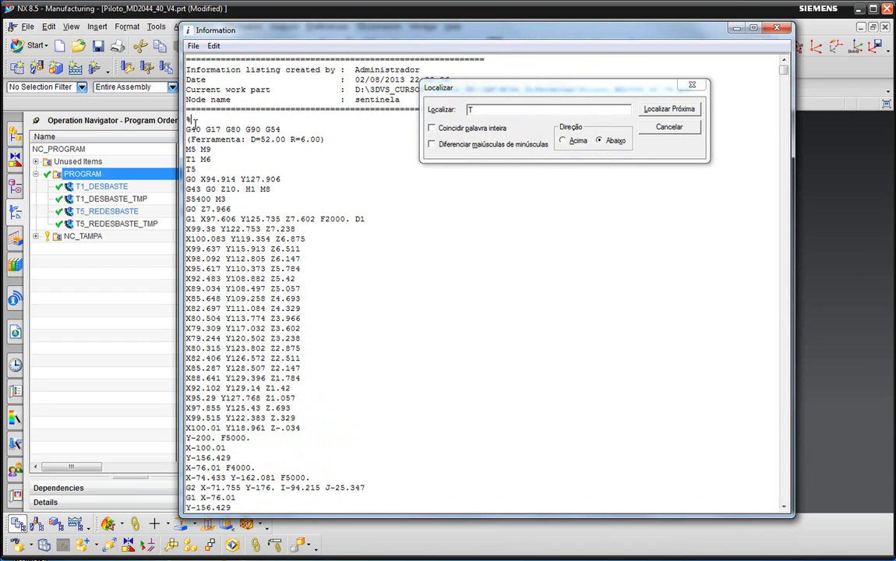
pyautogui.click(645, 113)
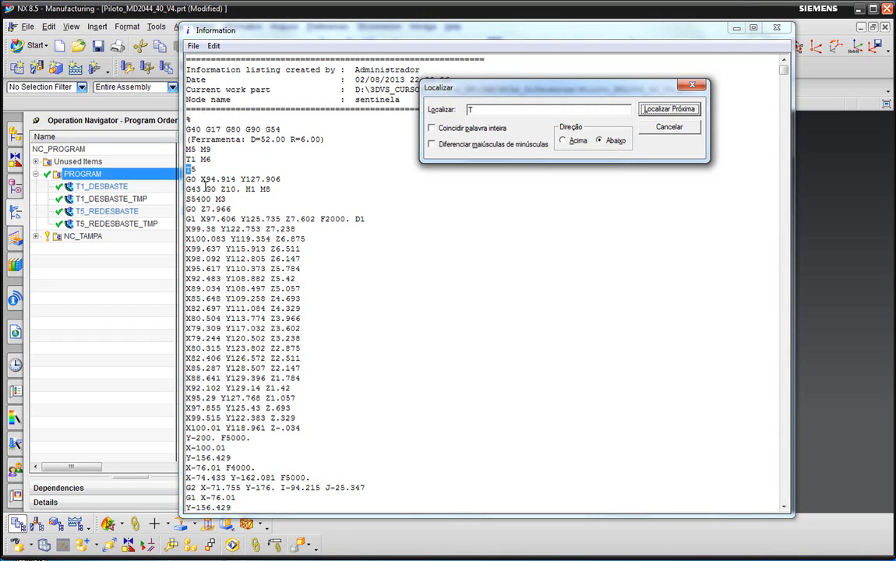
# Search the listing again for T up to the second D=52.00 R=6.00 tool comment and check the work offset in its first rapid line.
pyautogui.press('Return')
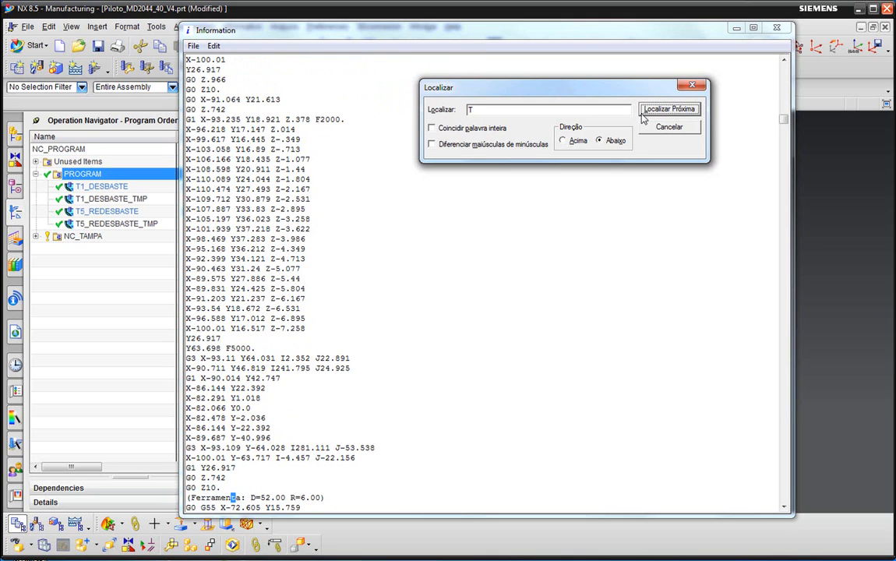
pyautogui.scroll(-2, 294, 392)
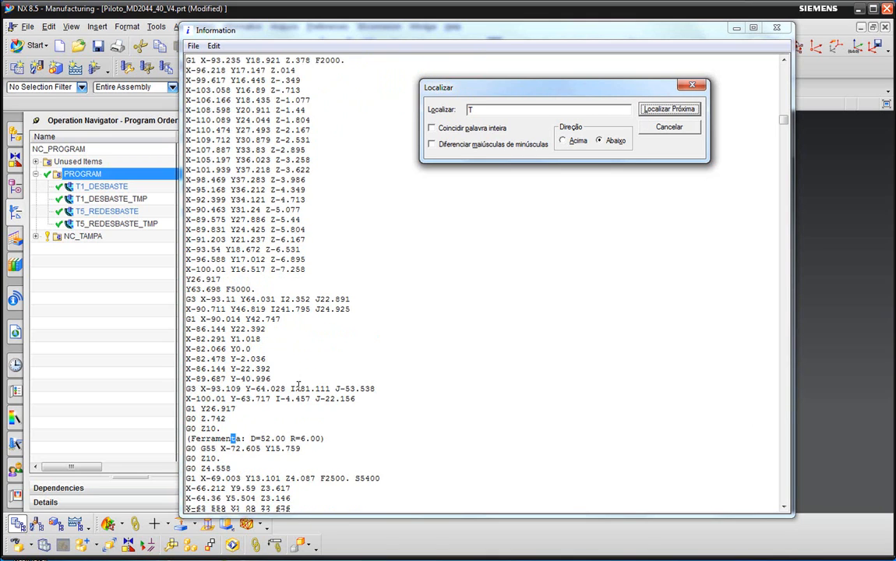
pyautogui.scroll(-1, 204, 390)
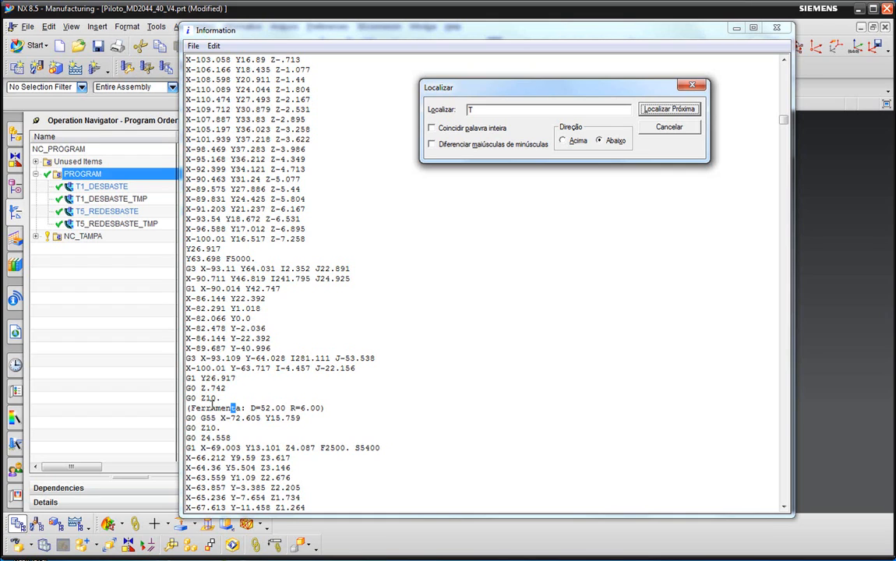
# Find the first D=25.00 R=6.00 tool comment and highlight the work offset code in the rapid line after its tool change.
pyautogui.click(664, 109)
pyautogui.scroll(-2, 296, 436)
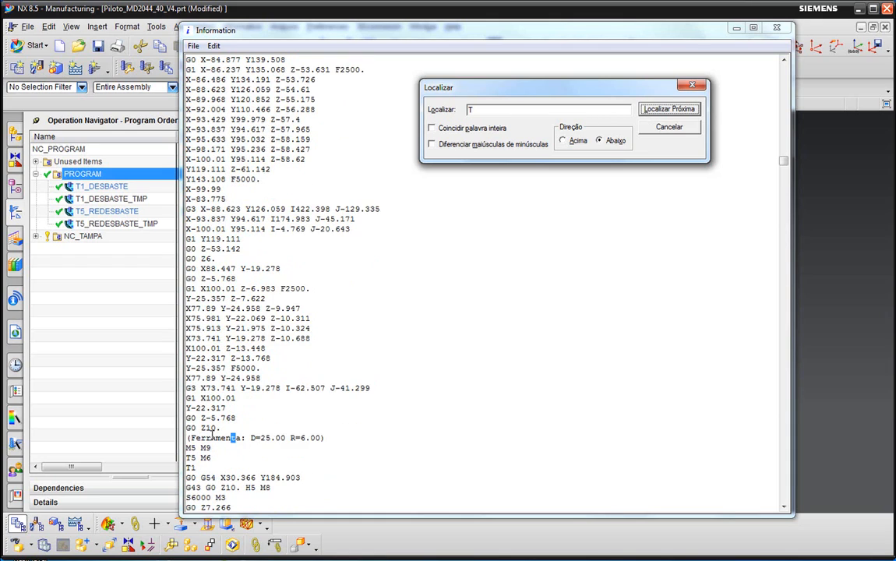
pyautogui.click(201, 477)
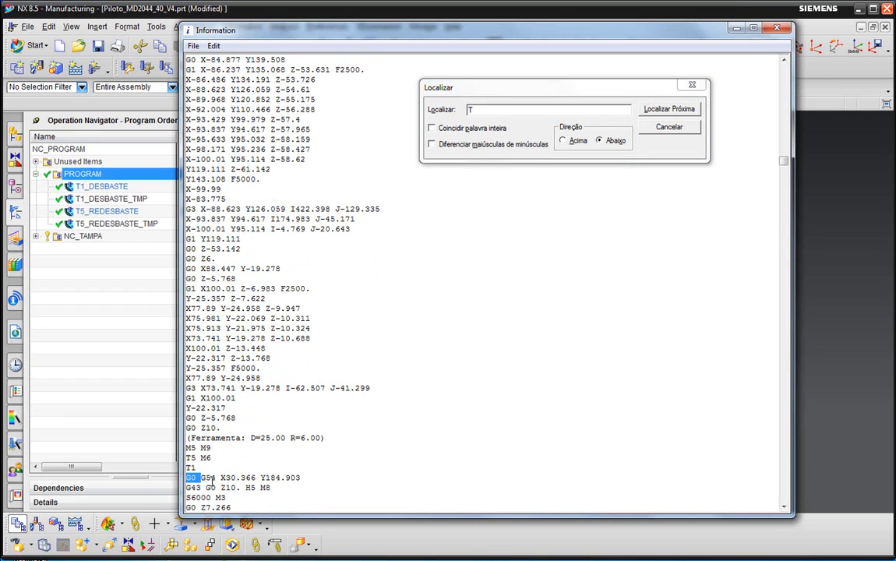
pyautogui.doubleClick(209, 478)
pyautogui.scroll(-3, 372, 427)
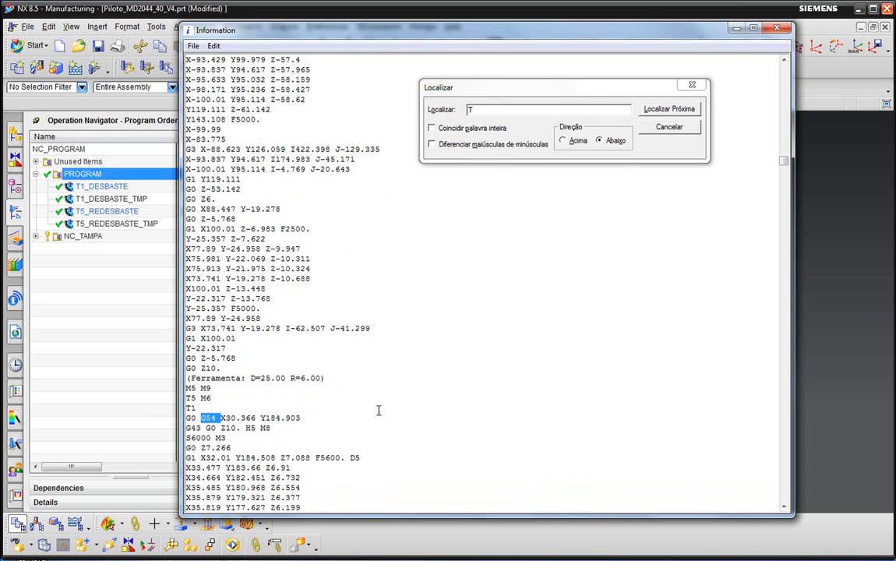